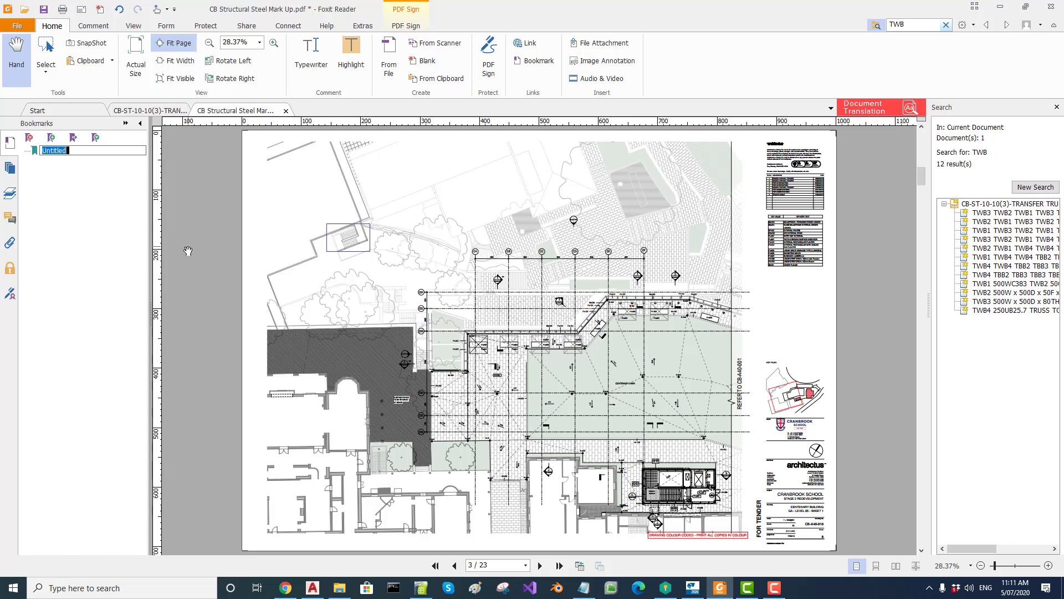
- Name the new page 3 bookmark BOOK MARK 1 and add a page 4 bookmark named BOOK MARK 2
text(BOOK MARK 1)
click(347, 248)
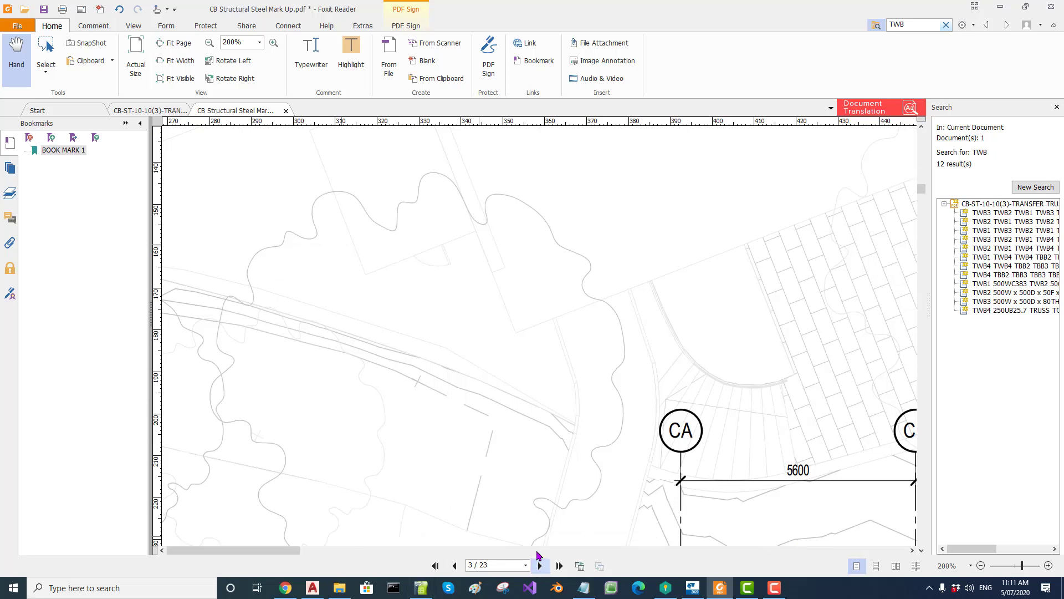
click(539, 564)
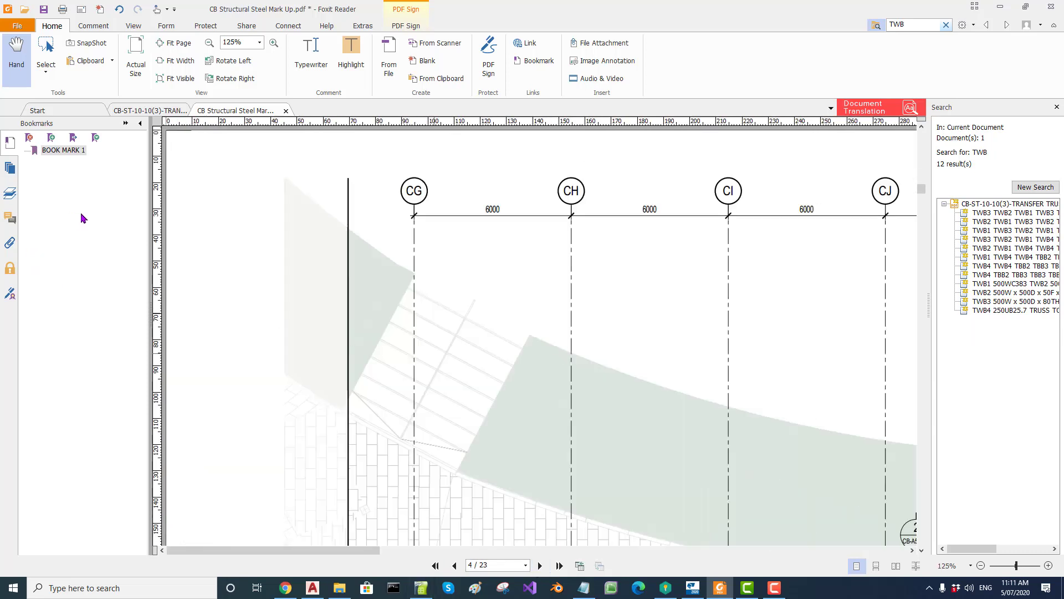
click(60, 150)
click(52, 138)
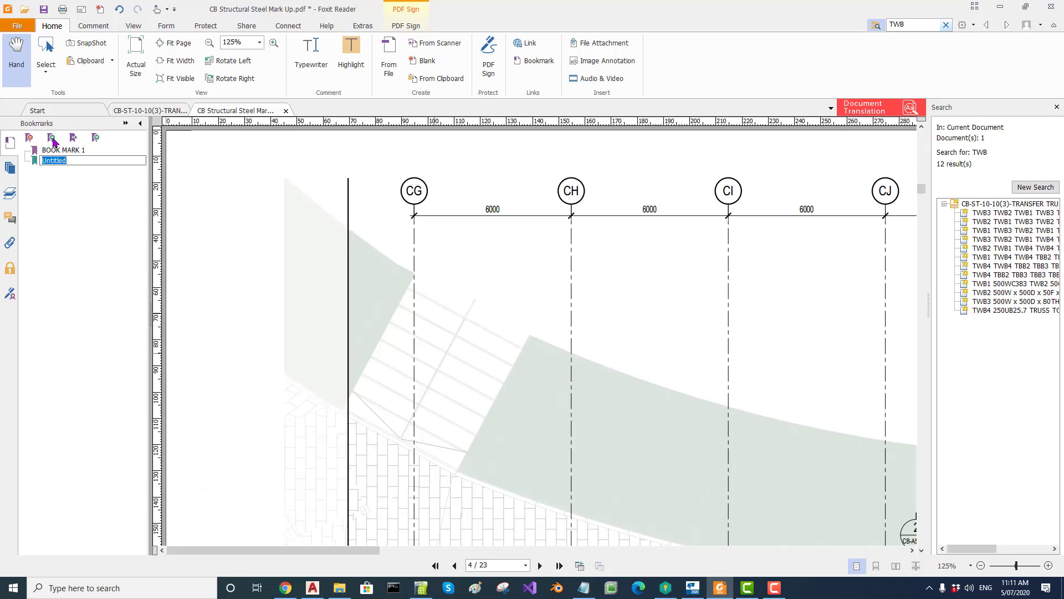
text(BOOK MARK 2)
click(331, 265)
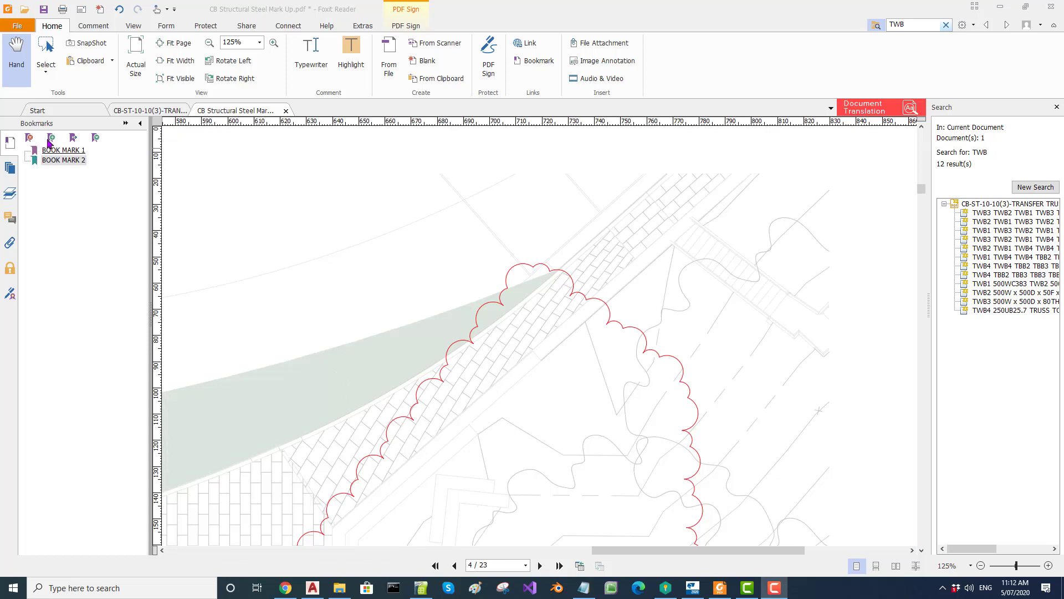
- Add a bookmark named BOOK MARK 3 for the current page 4 view and nest it under BOOK MARK 2
click(49, 141)
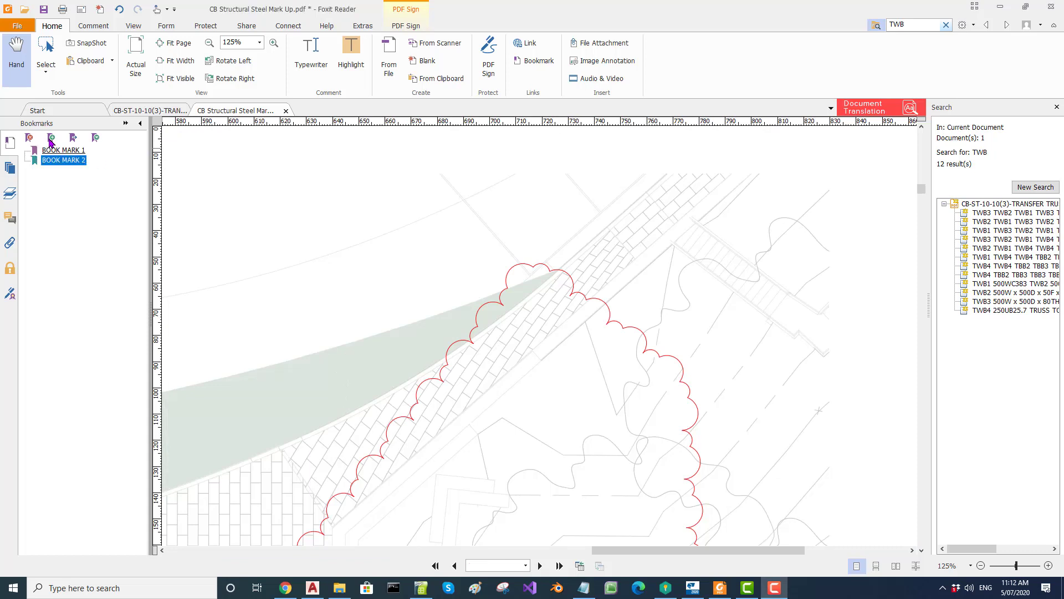
text(BO)
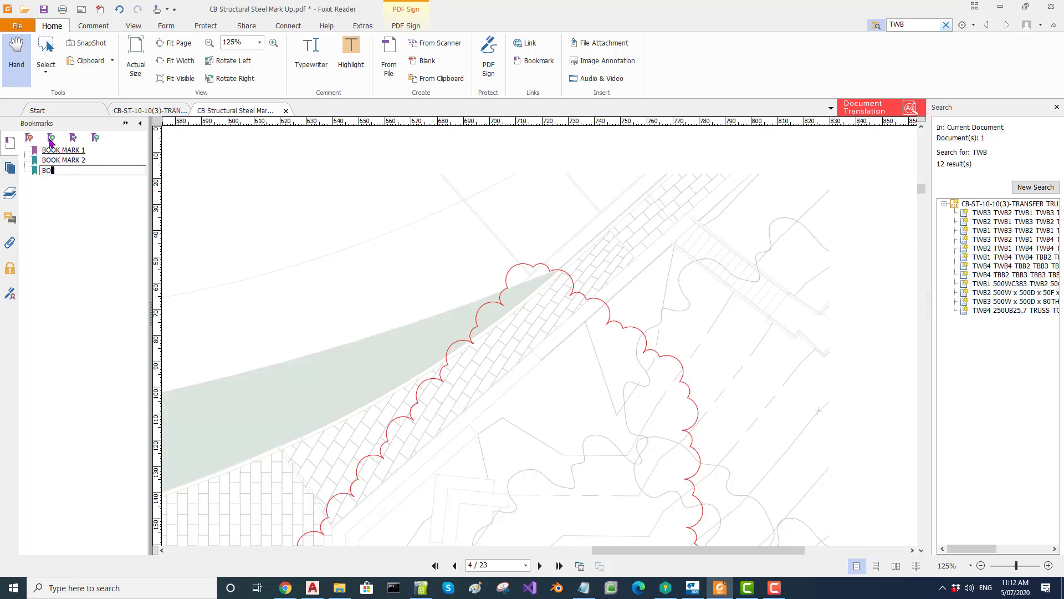
text(OK MARK 3)
key(Return)
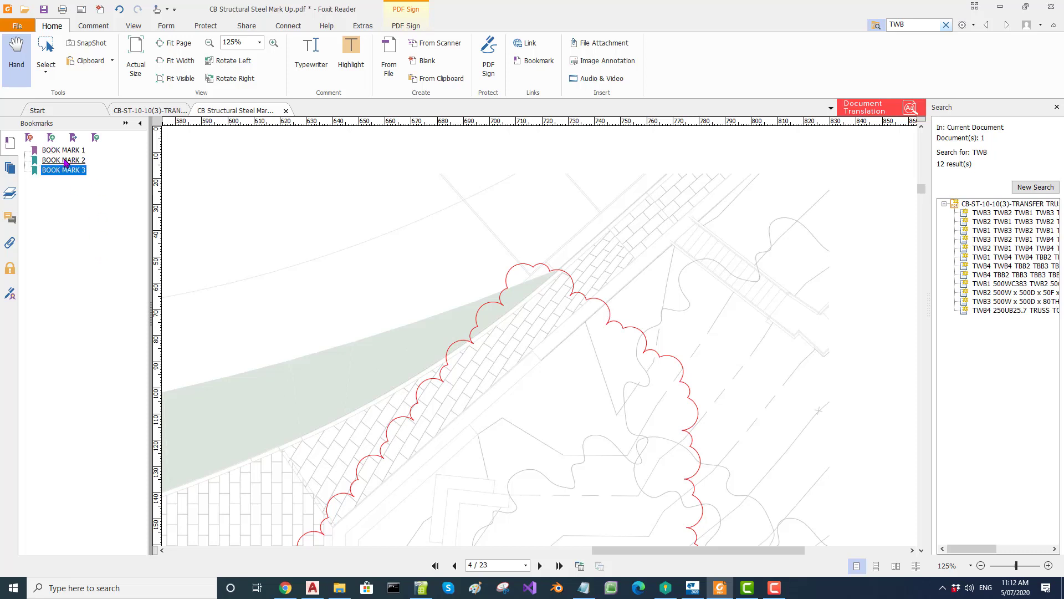
drag(57, 175, 65, 165)
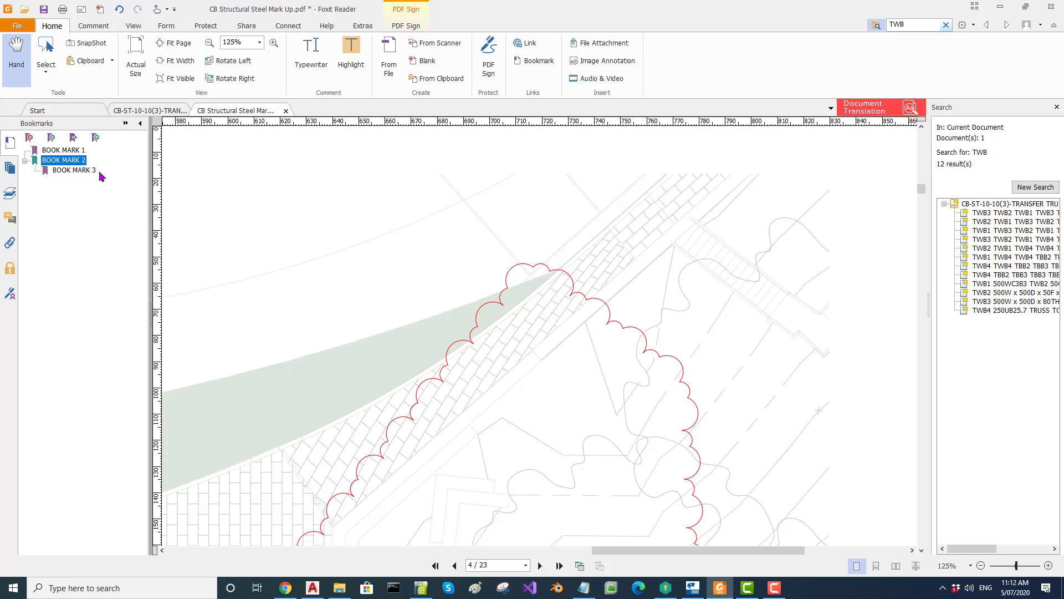
click(64, 160)
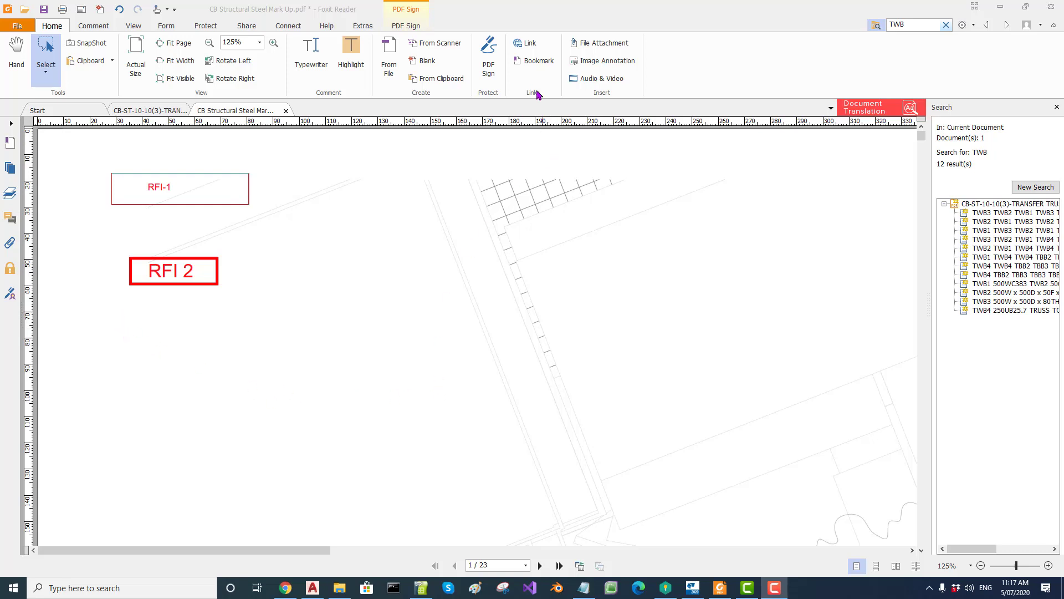
- Draw a link area around the RFI 2 box on page 1 that goes to a page view
click(534, 49)
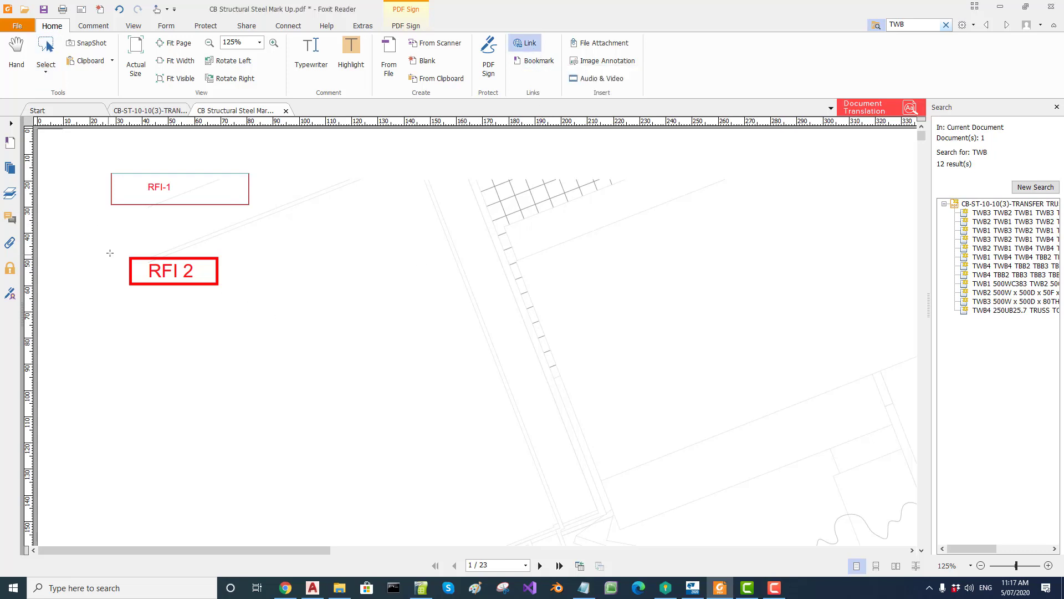
drag(111, 249, 234, 295)
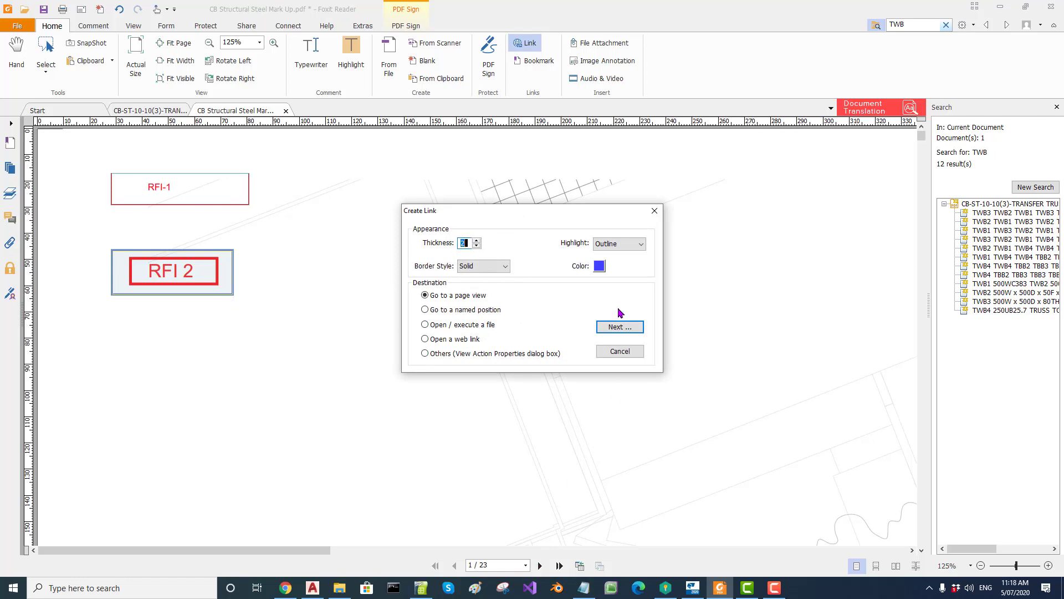
click(617, 327)
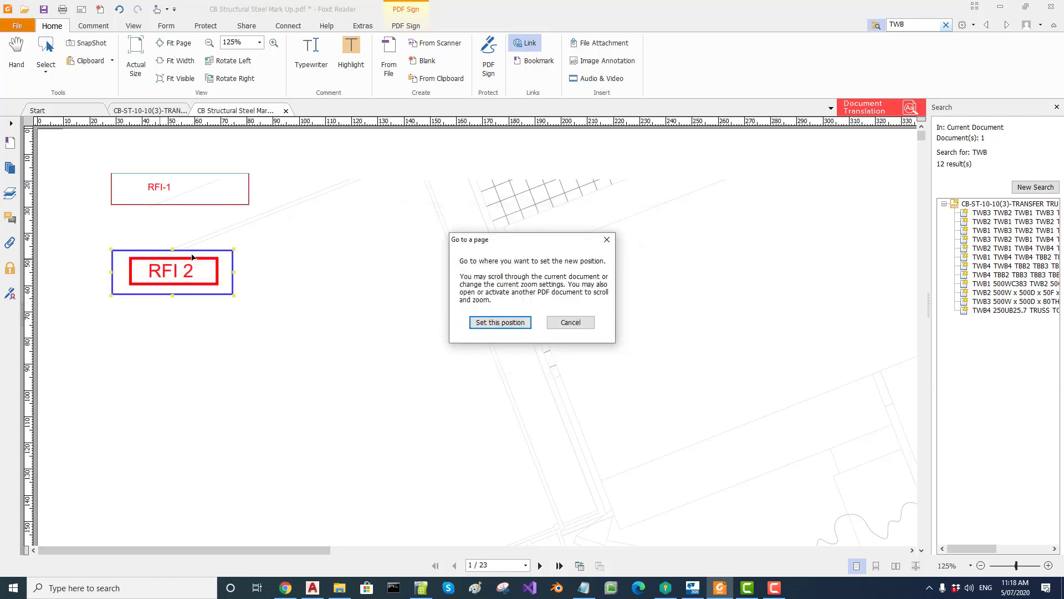
- Set the link's destination to the RFI -2 Gutter Question box on page 2 at 125% zoom
click(539, 566)
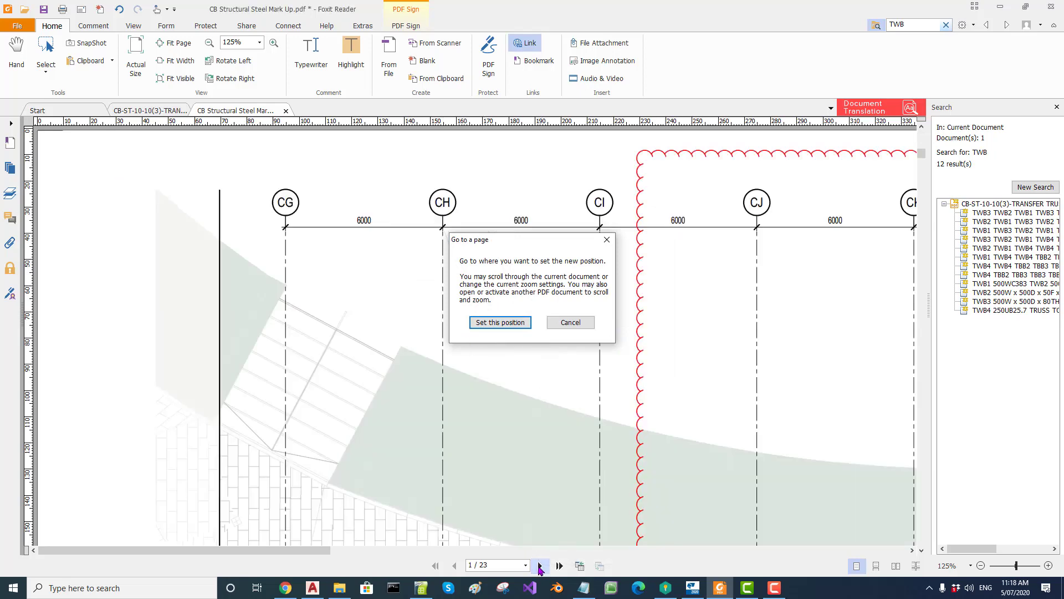
scroll(363, 403, down, 1)
scroll(362, 410, down, 4)
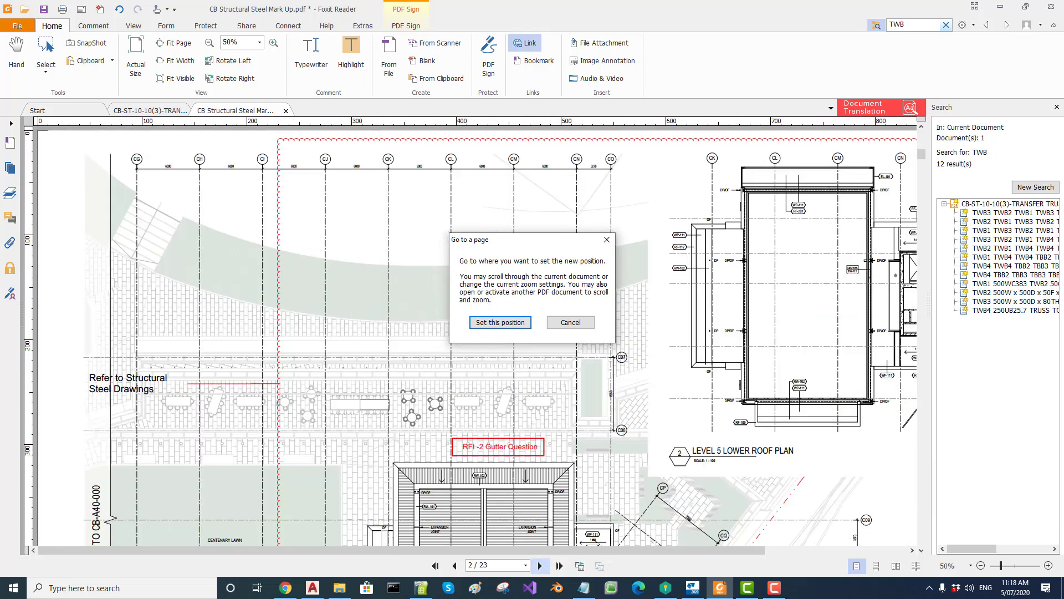
scroll(483, 470, up, 4)
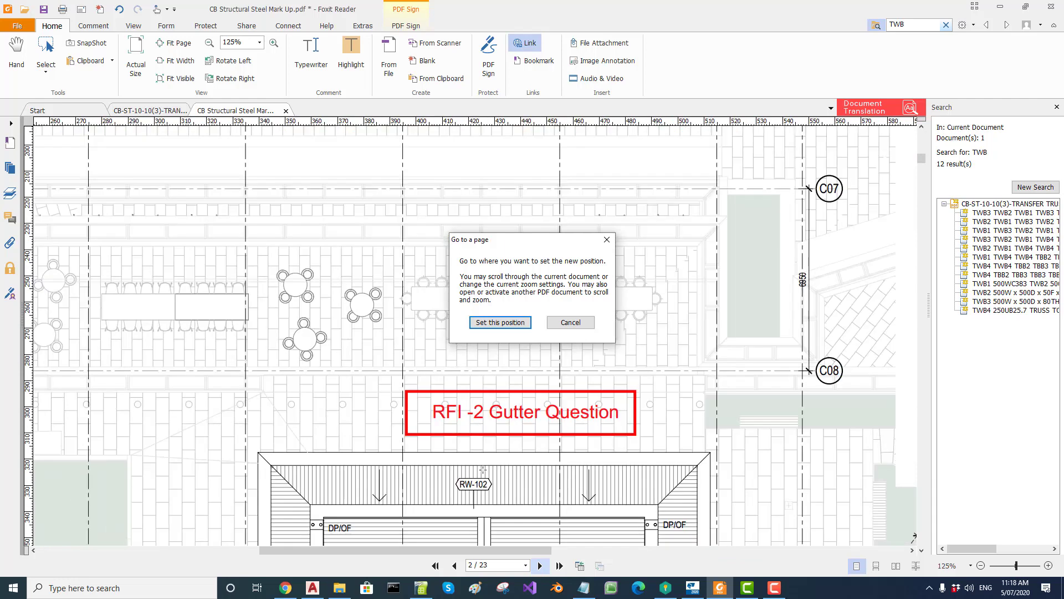
click(503, 326)
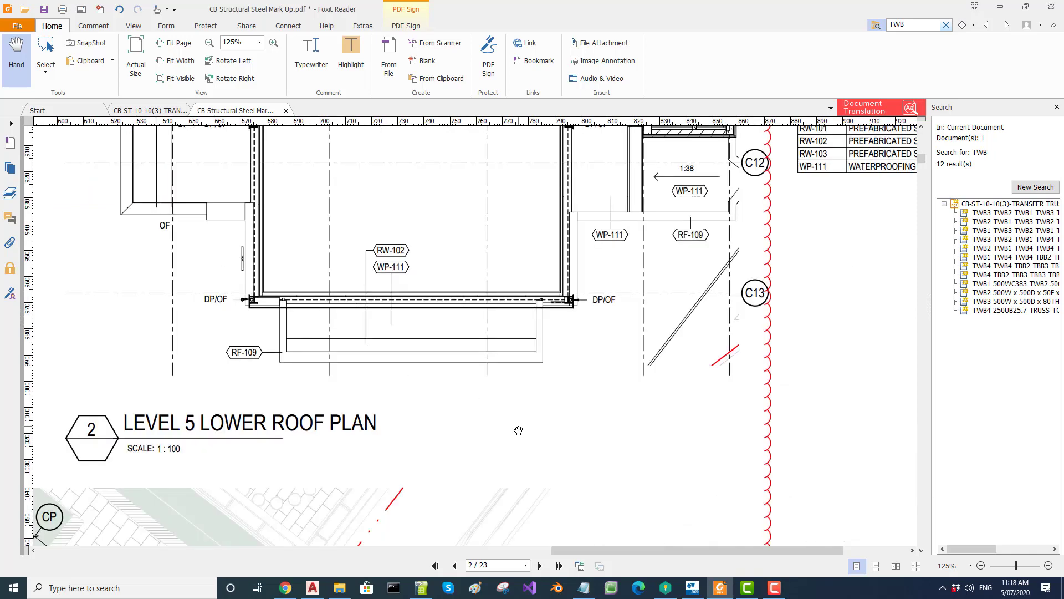
- Locate the RFI -2 Gutter Question box on page 2 and return to page 1
scroll(518, 430, down, 3)
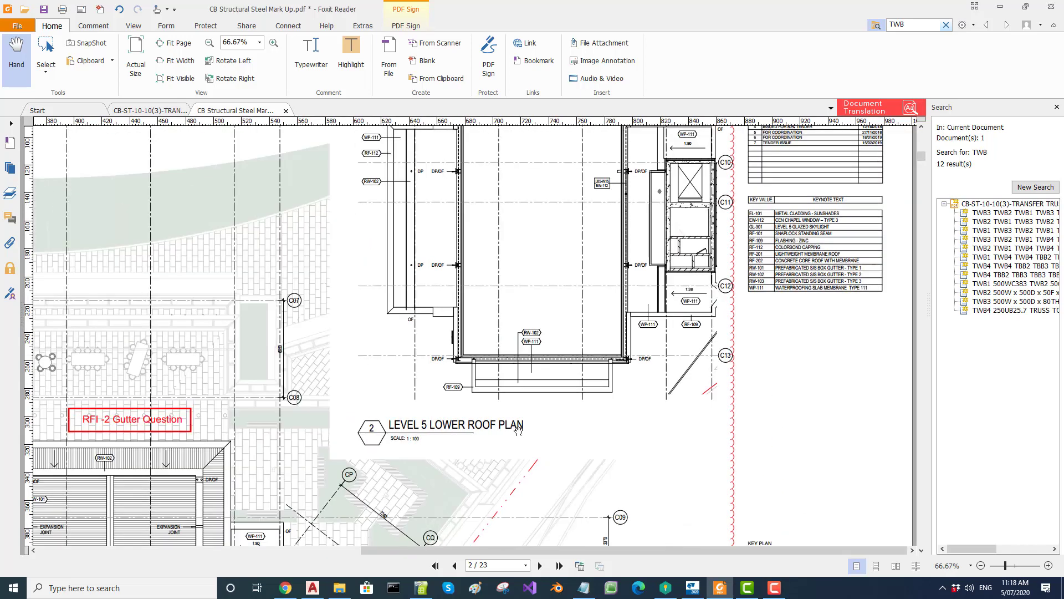
scroll(118, 432, up, 3)
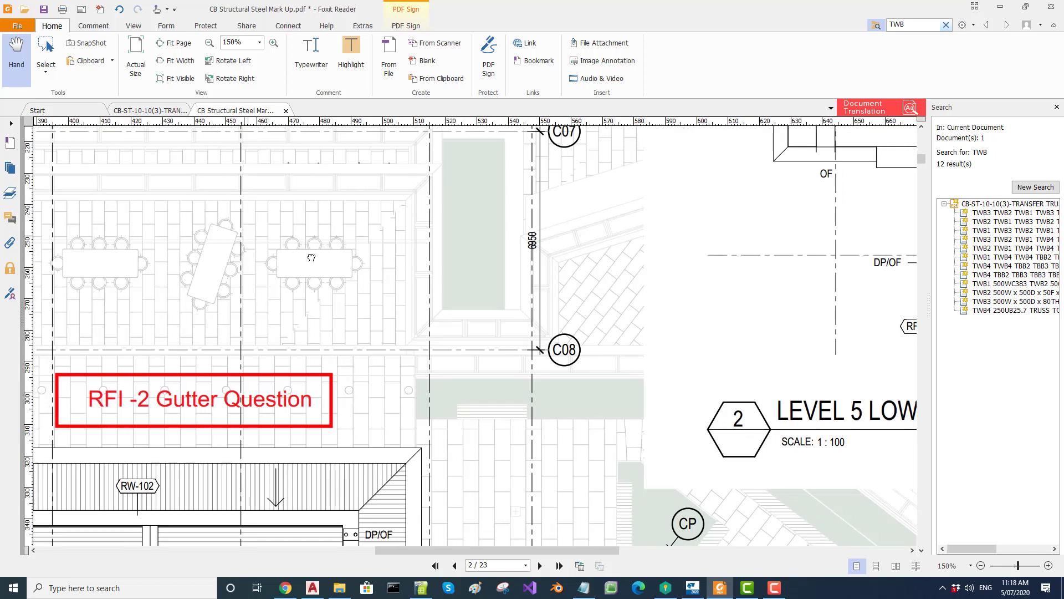
mouse_move(311, 258)
mouse_down()
mouse_move(612, 257)
mouse_move(572, 302)
mouse_move(608, 224)
mouse_up()
scroll(329, 424, down, 1)
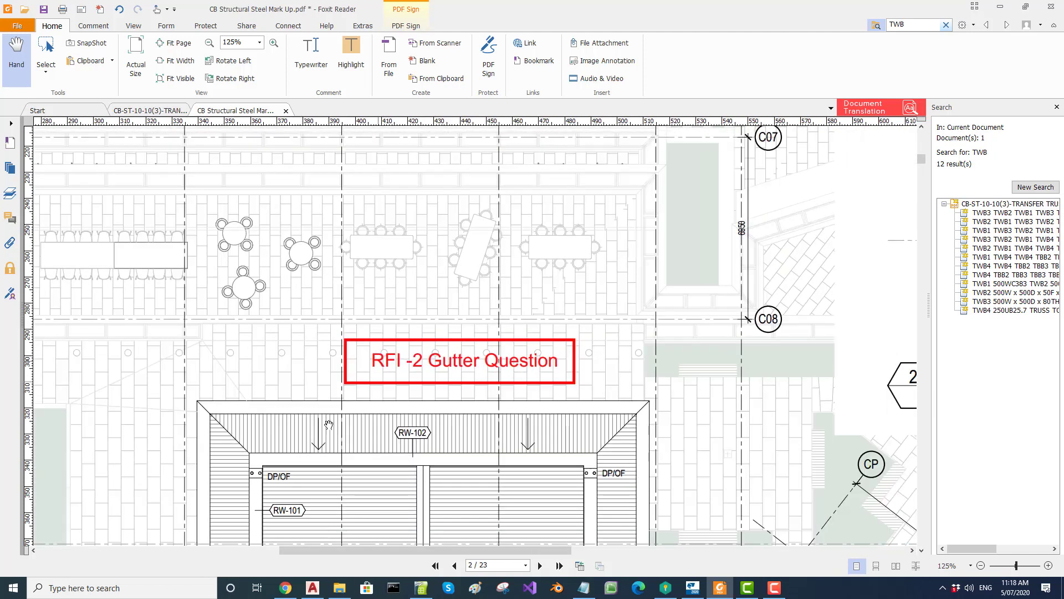
key(Home)
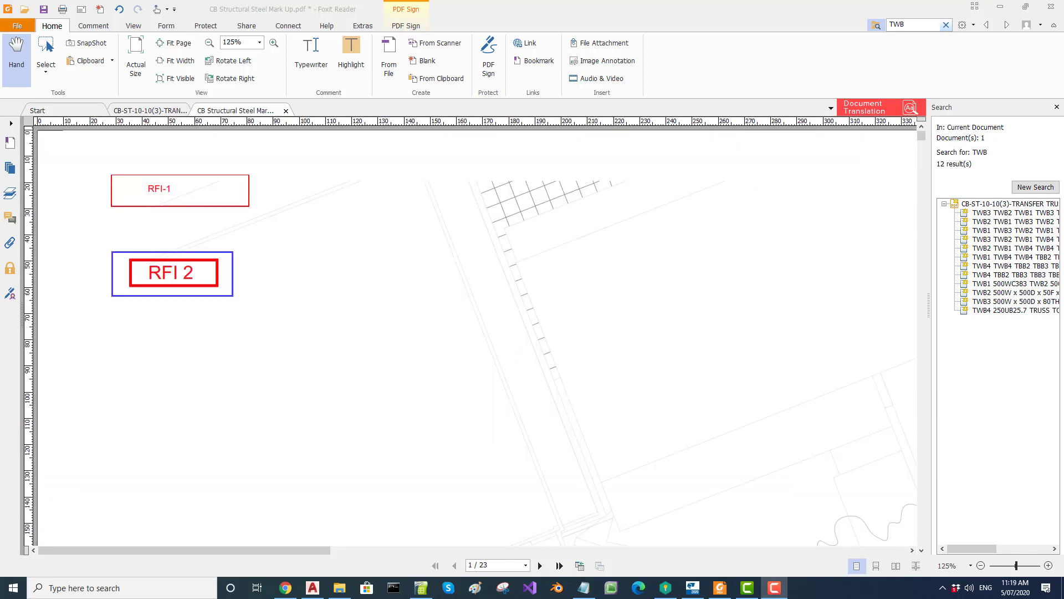
- Select the link annotation around the RFI 2 box on page 1 and remove it
click(47, 75)
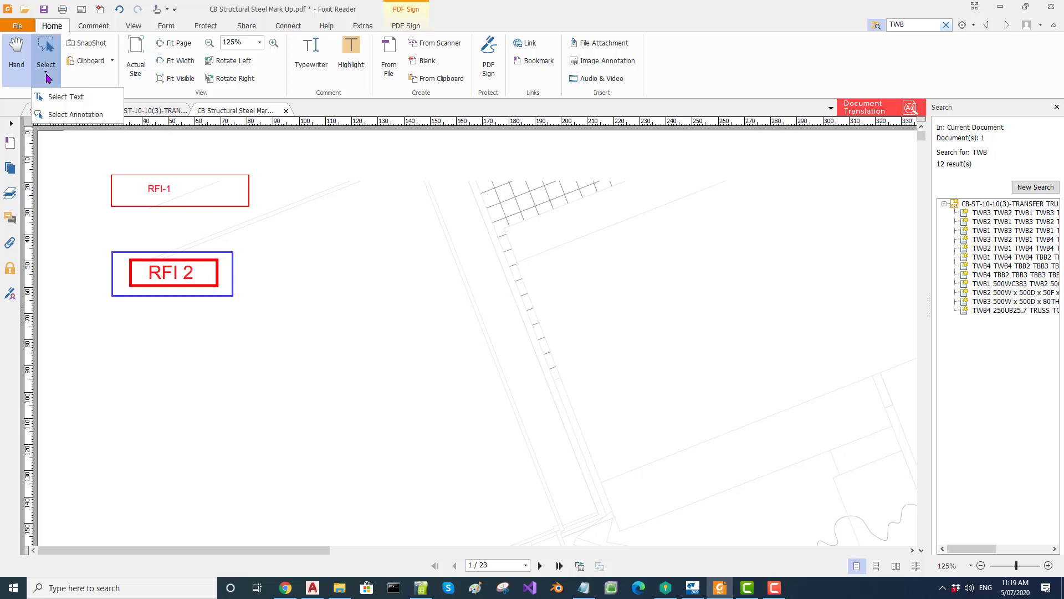
click(74, 114)
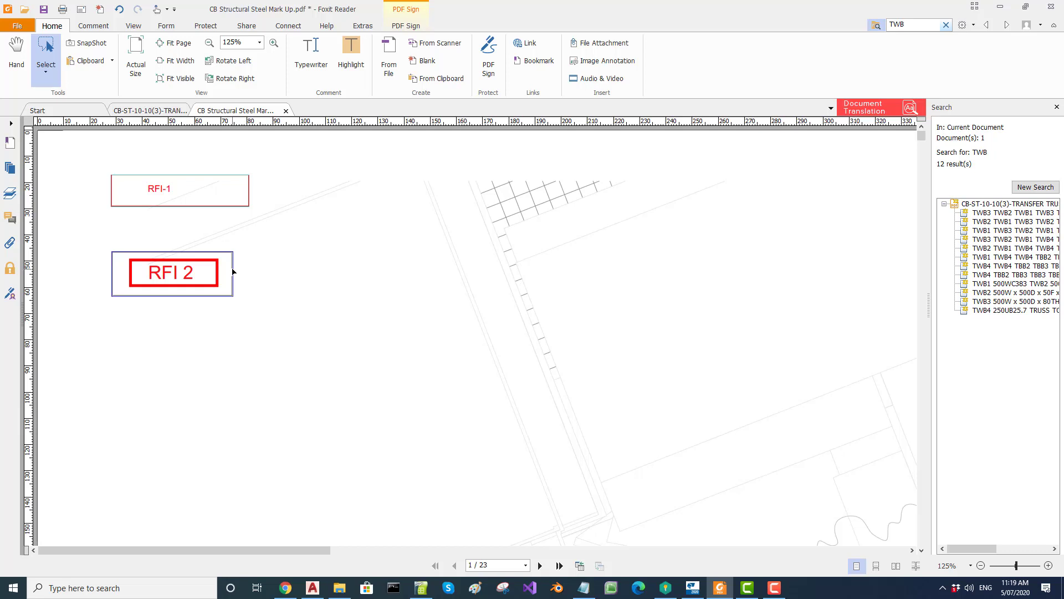
click(233, 272)
key(Escape)
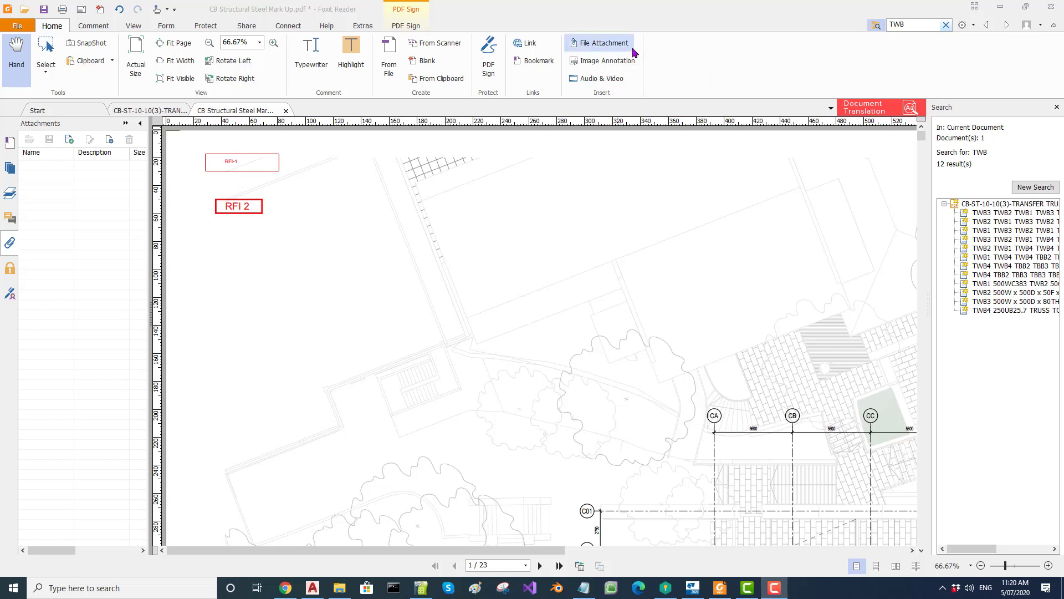
- Attach the first listed CB-ST-10-10-DWG(3)-TRANSFER TRUSS drawing file from the Q1817 folder to the PDF
click(604, 48)
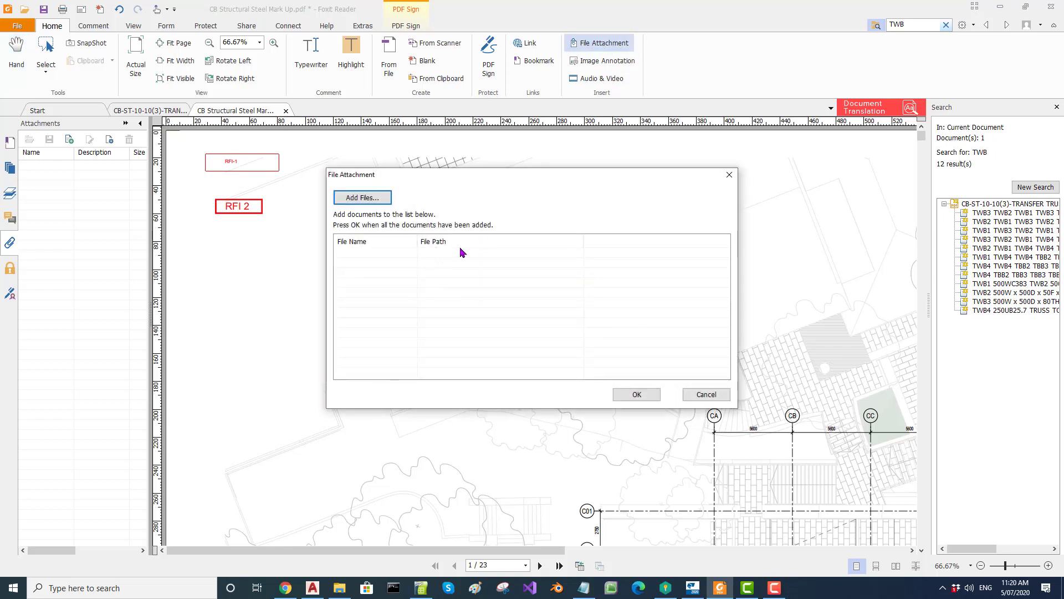
click(372, 201)
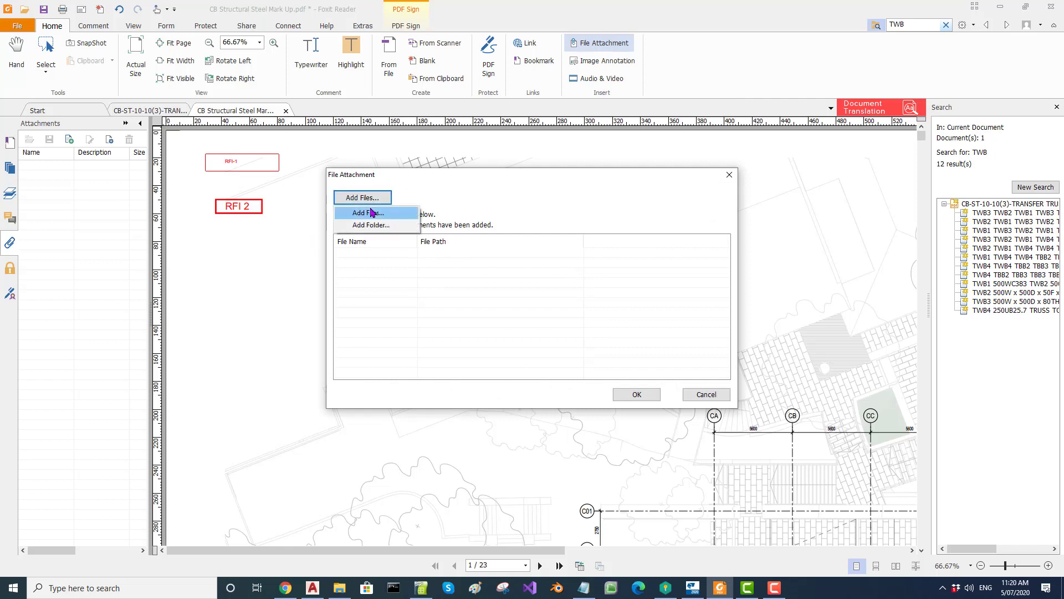
click(370, 212)
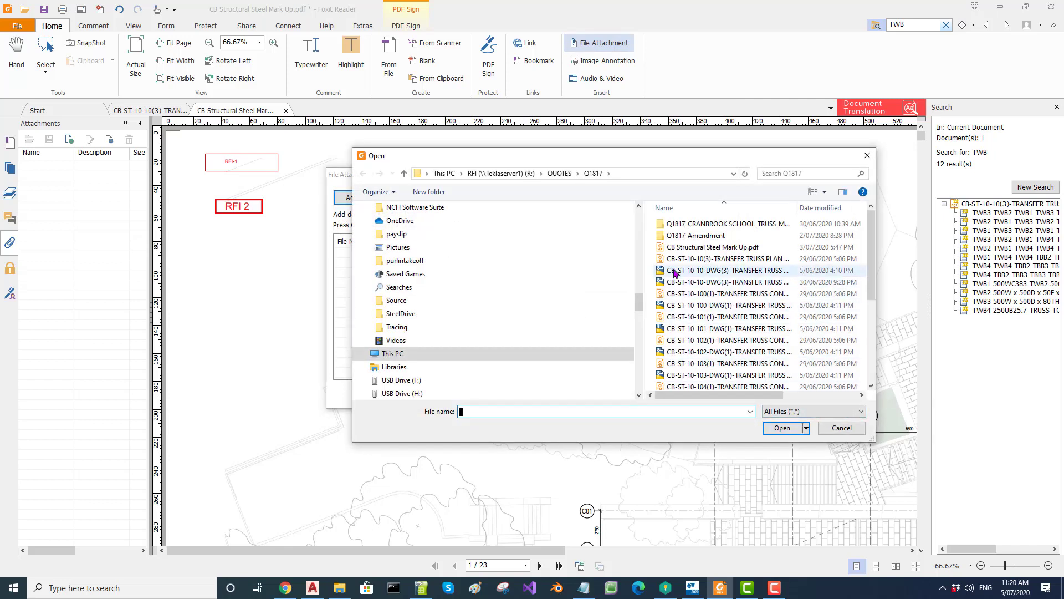
click(673, 270)
click(782, 429)
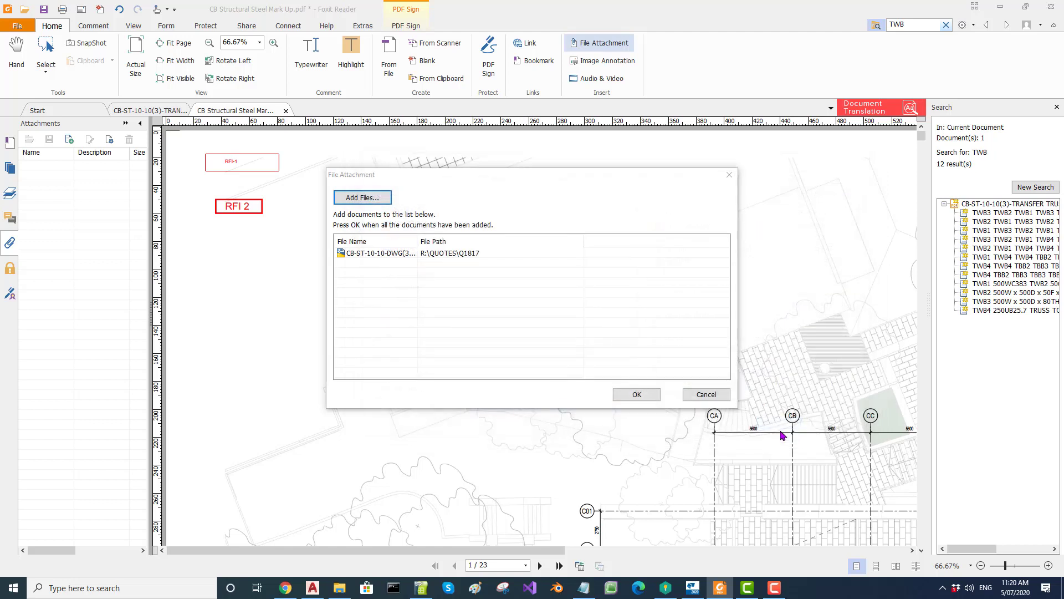
click(637, 394)
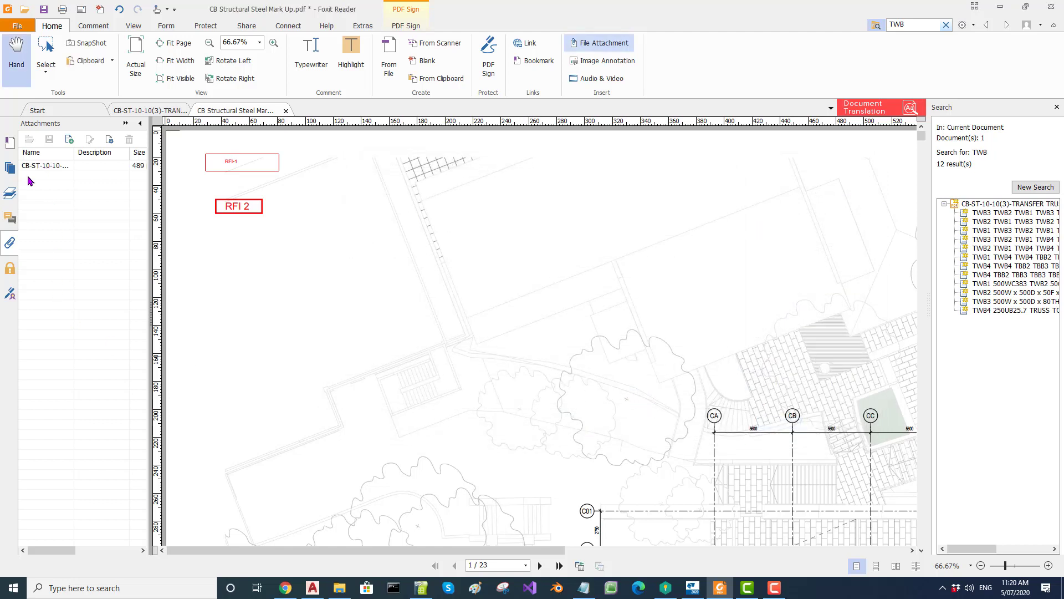
- Open the attached transfer truss drawing, allowing this file attachment, and examine its 3D view in AutoCAD
click(11, 268)
click(9, 243)
click(34, 167)
double_click(40, 168)
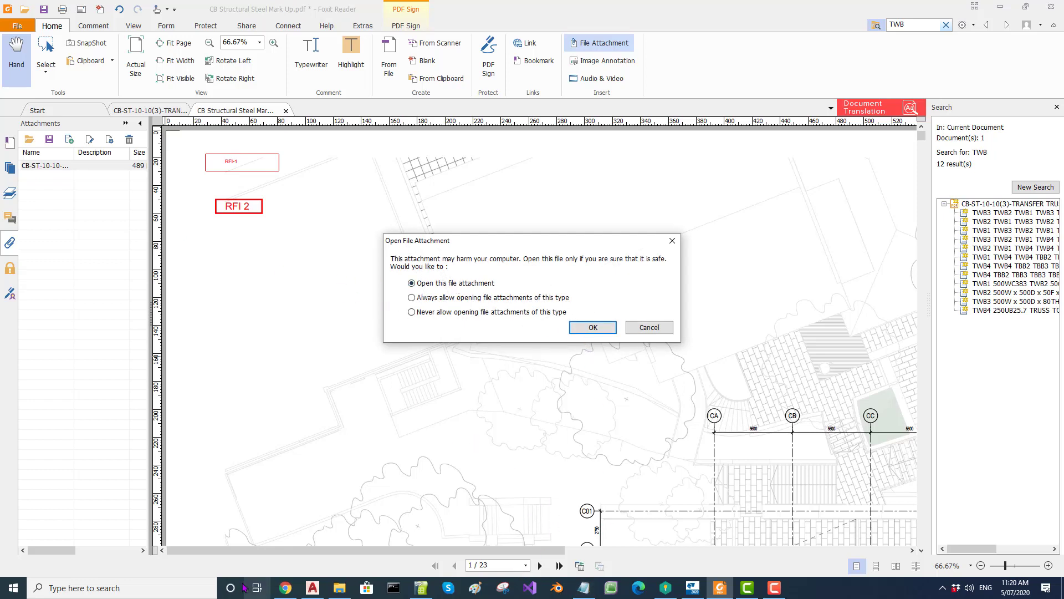
click(591, 328)
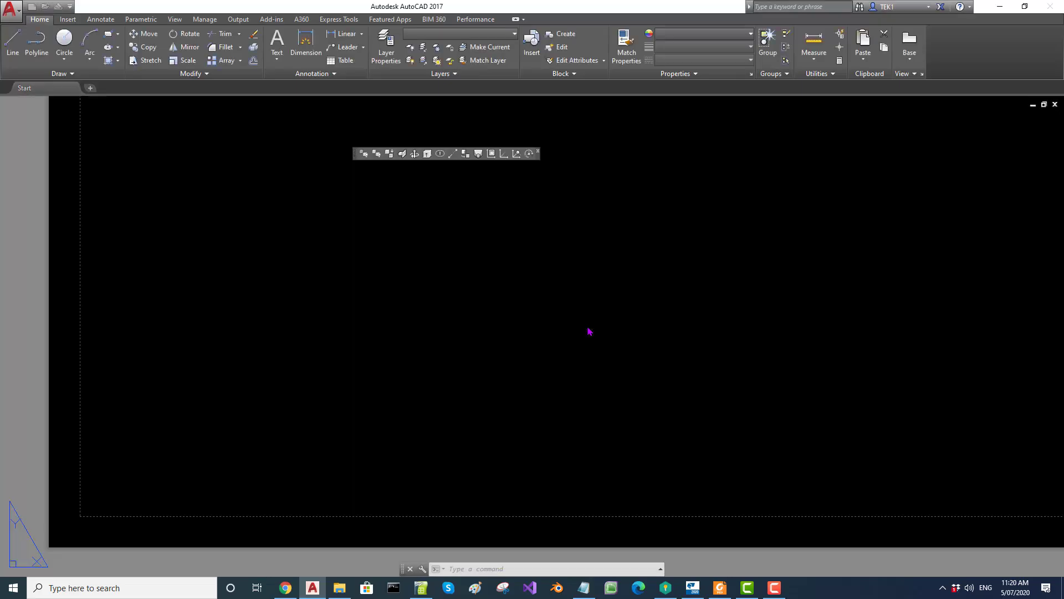
scroll(449, 435, down, 5)
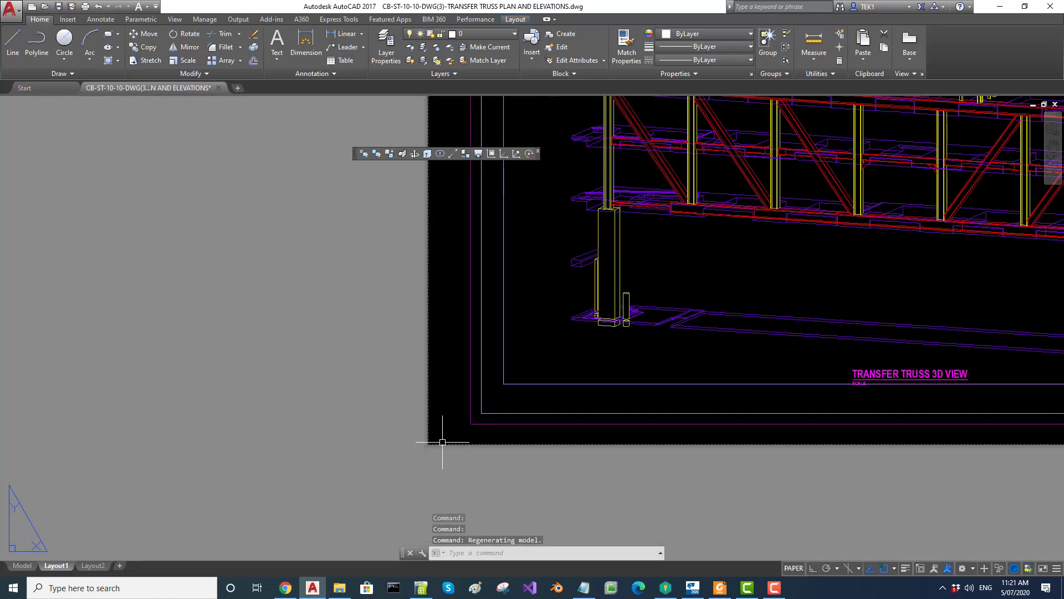
scroll(449, 435, up, 4)
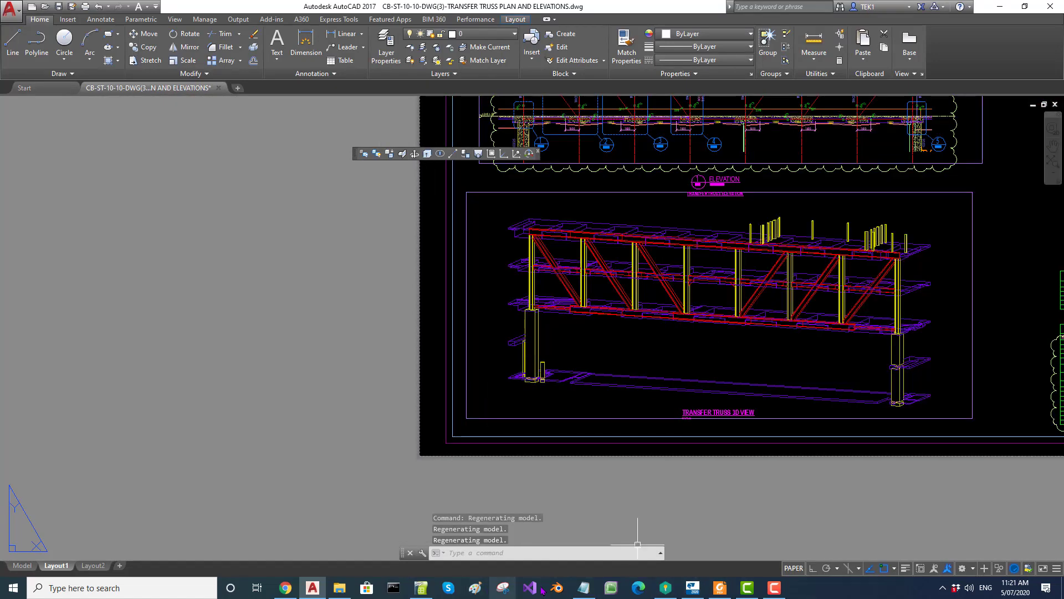
- Switch back to Foxit Reader and insert SK01.PNG from the Q1817 folder as an image annotation above the grid on page 1
click(719, 590)
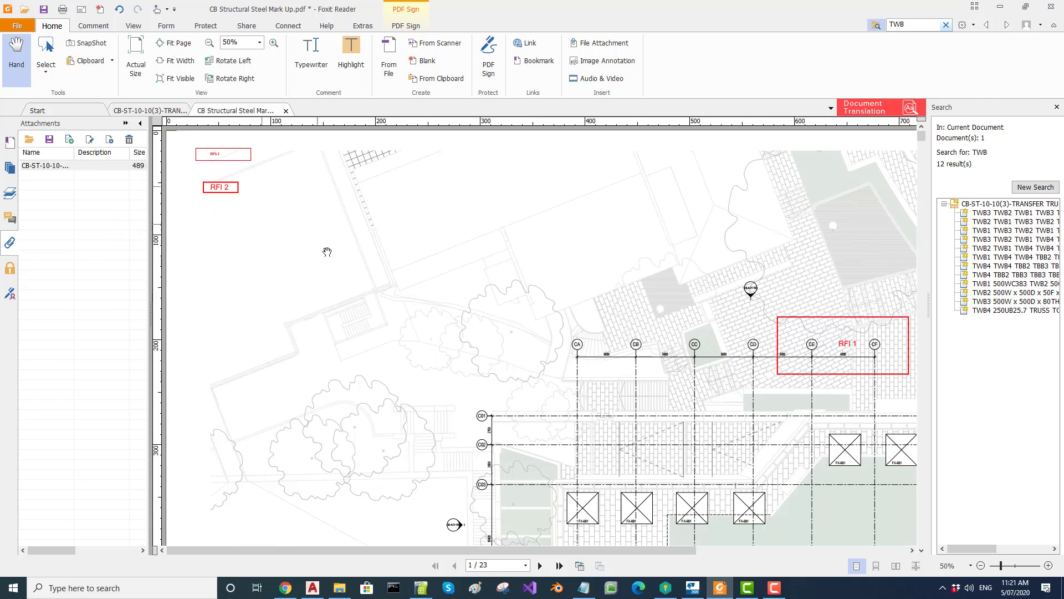
click(604, 60)
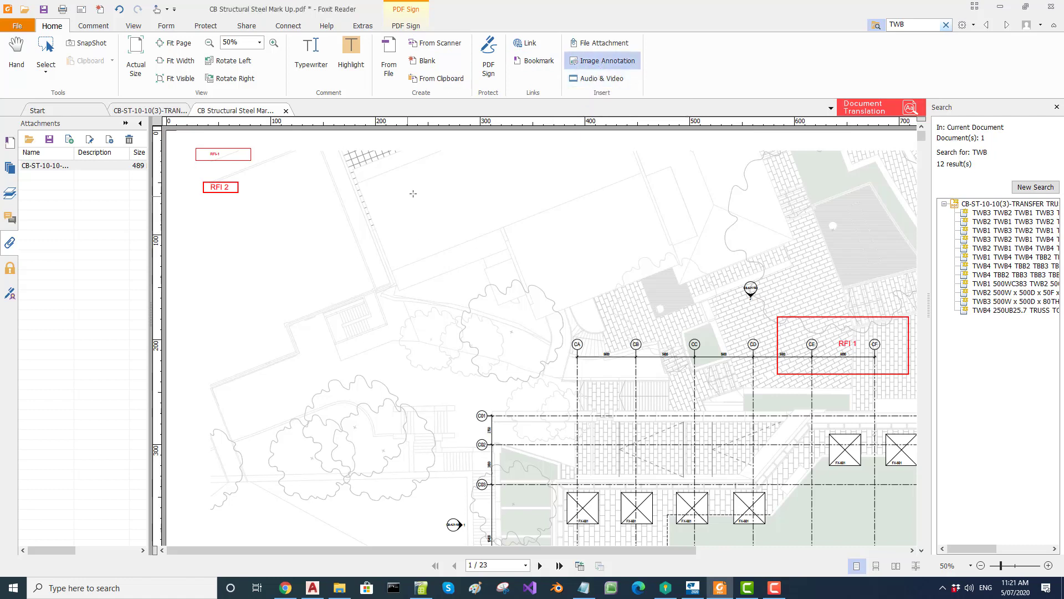
mouse_move(431, 197)
mouse_down()
mouse_move(700, 284)
mouse_move(712, 306)
mouse_up()
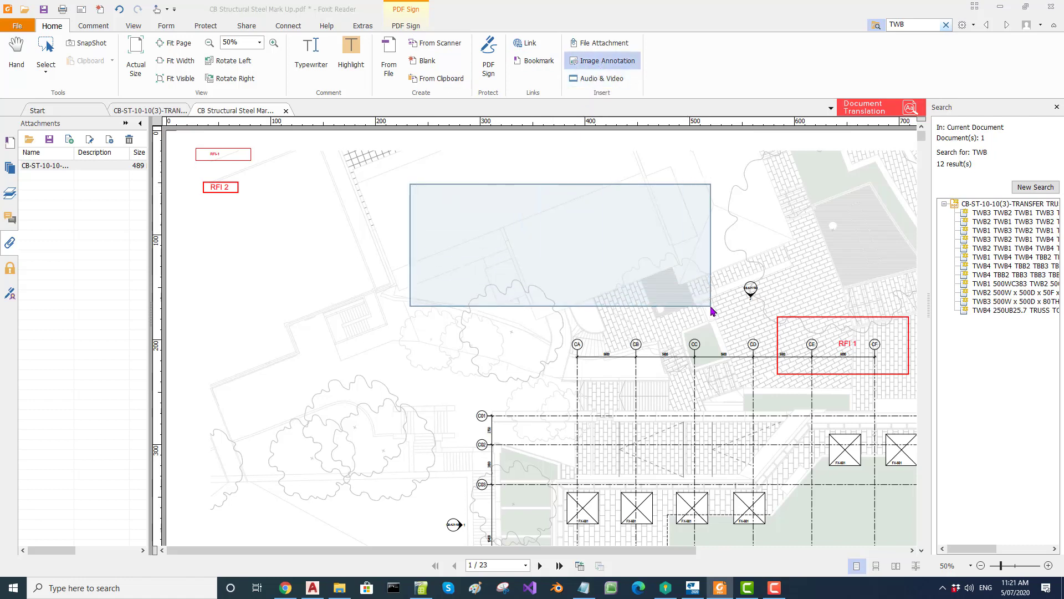
click(631, 194)
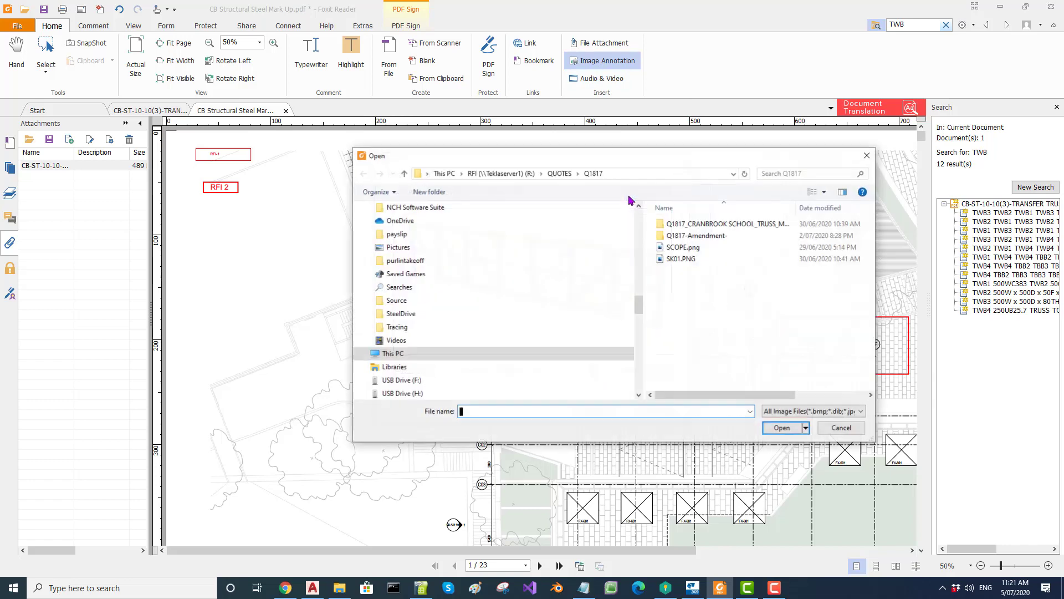
click(681, 259)
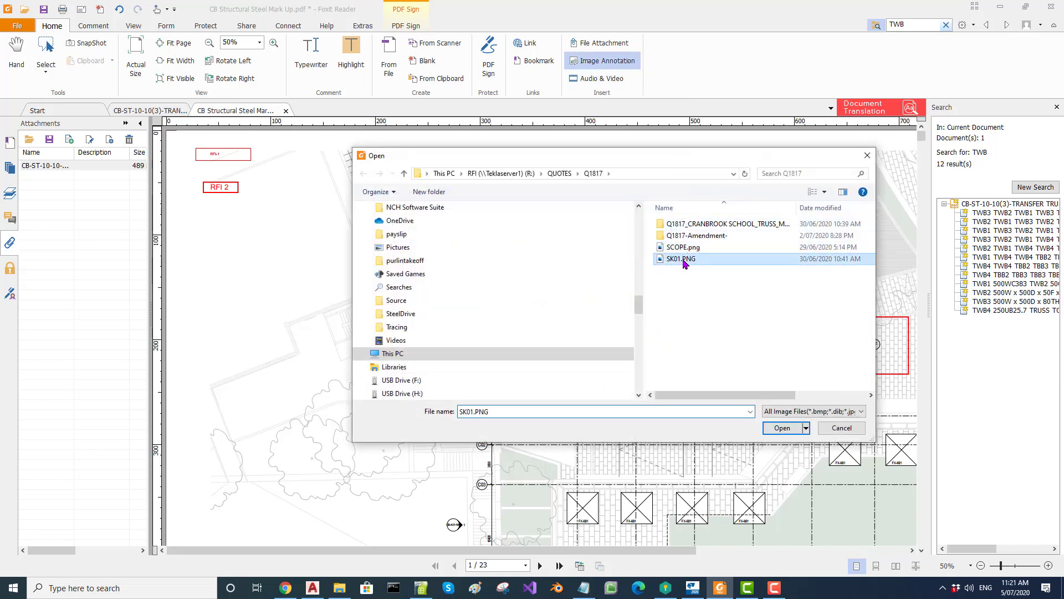
click(783, 428)
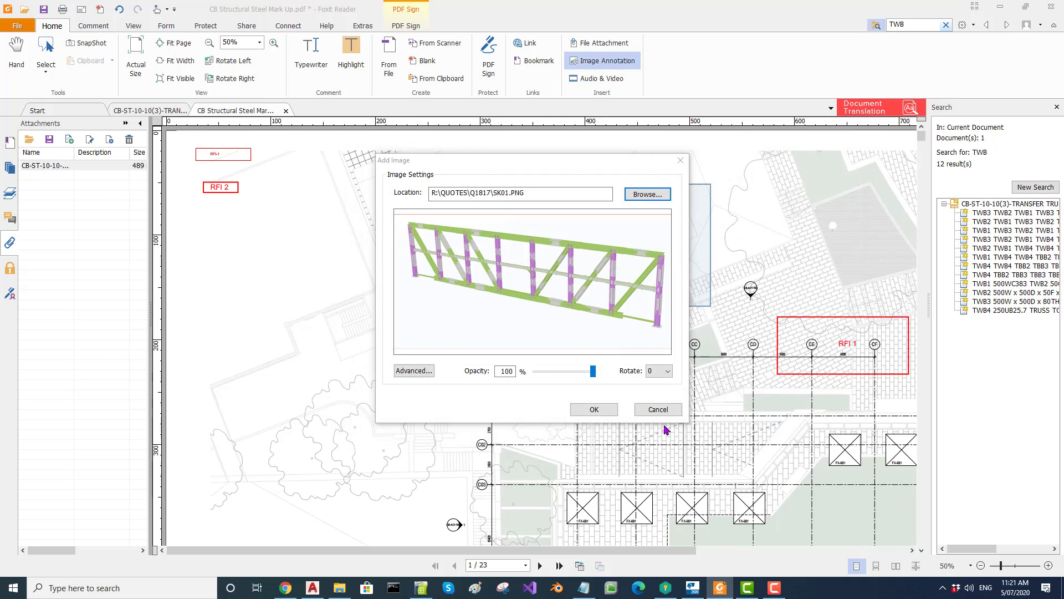
click(594, 409)
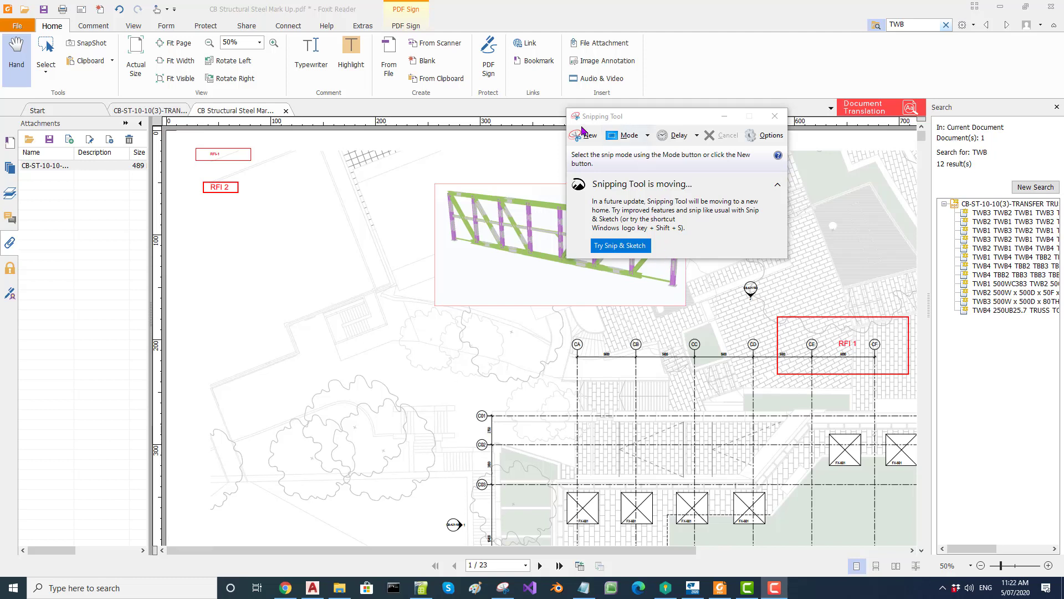
- Capture the plan area with the four crossed squares below grid line C01 using Snipping Tool, and minimize the capture window
mouse_move(658, 116)
mouse_down()
mouse_move(669, 136)
mouse_move(655, 135)
mouse_up()
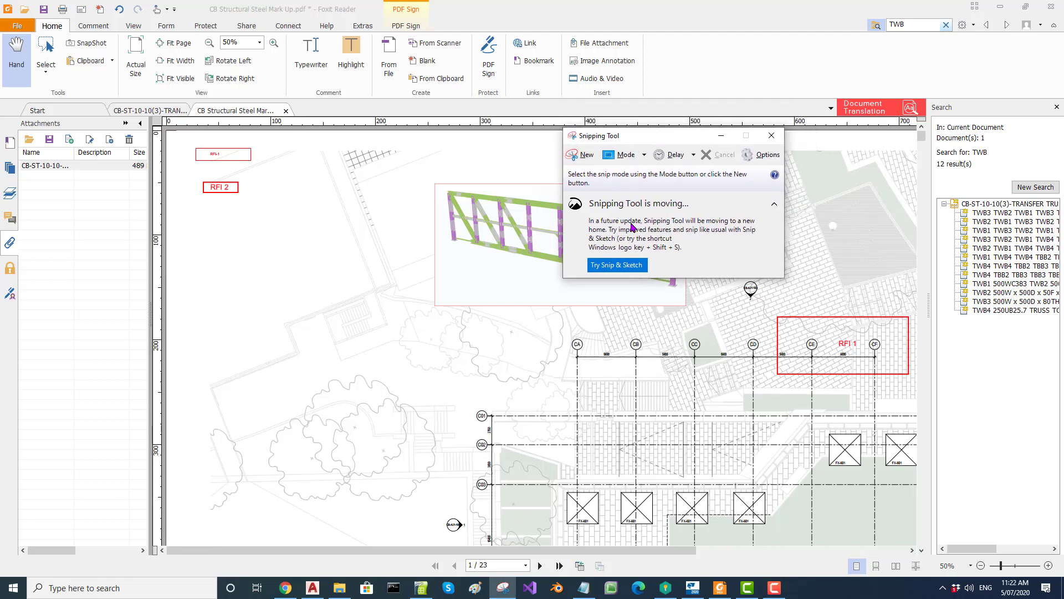
click(585, 155)
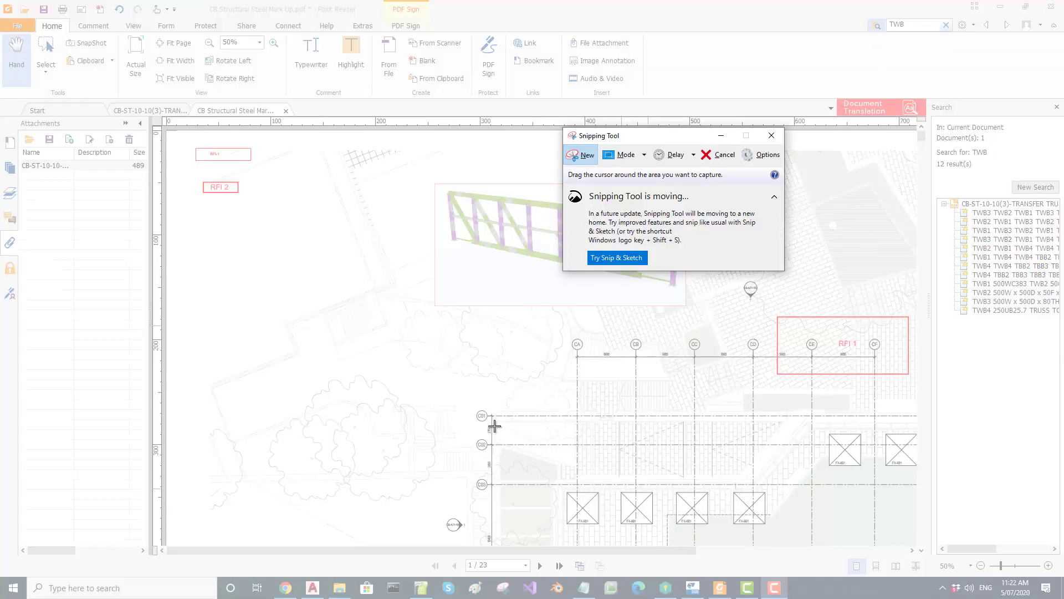
mouse_move(492, 430)
mouse_down()
mouse_move(748, 560)
mouse_move(787, 561)
mouse_up()
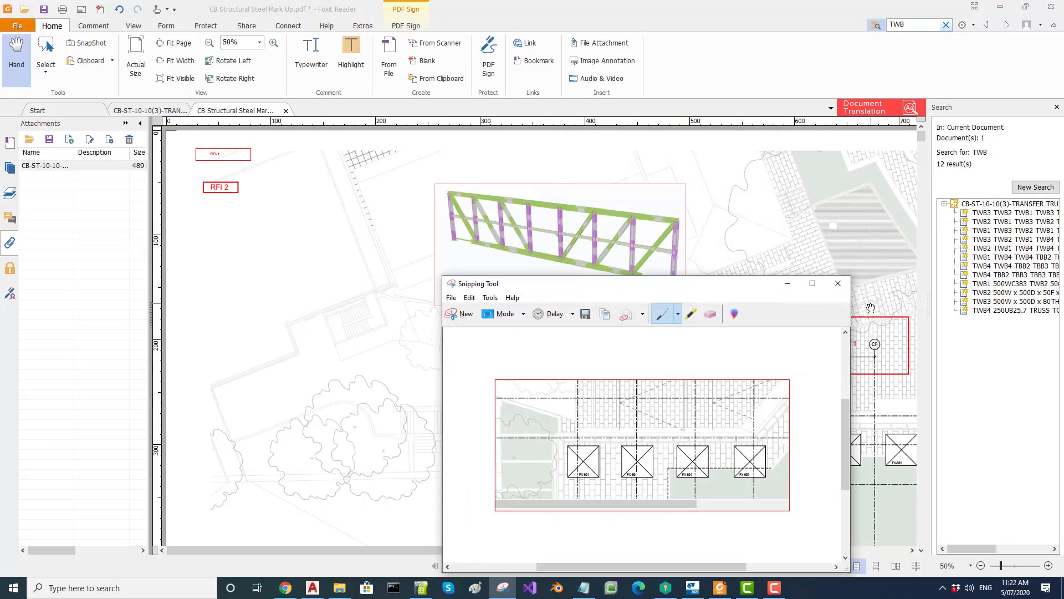
click(787, 283)
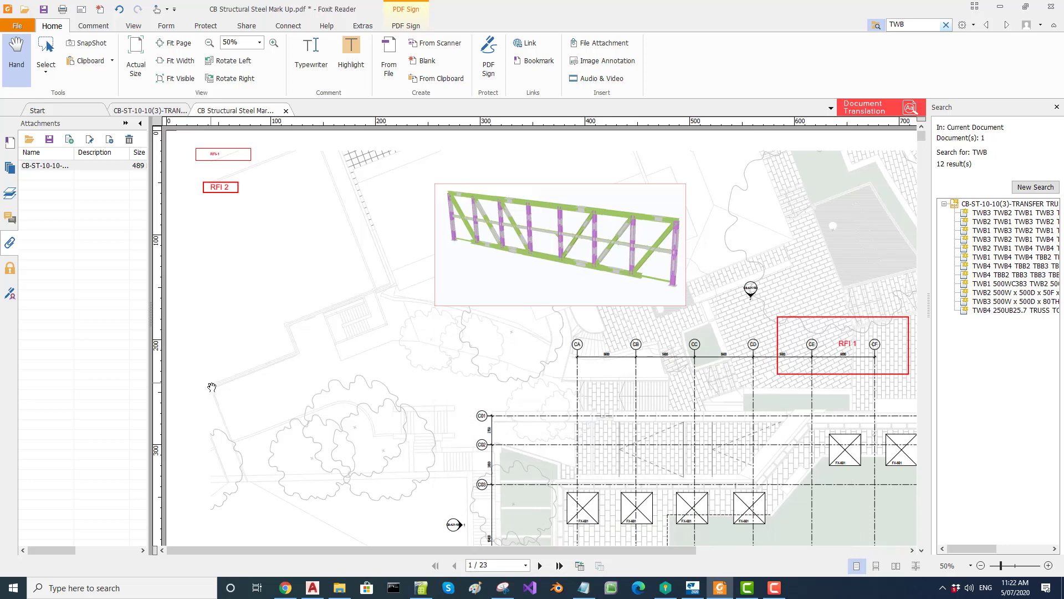
- Paste the captured plan image onto page 1 and move it below the RFI 2 box, beside the truss image
key(ctrl+v)
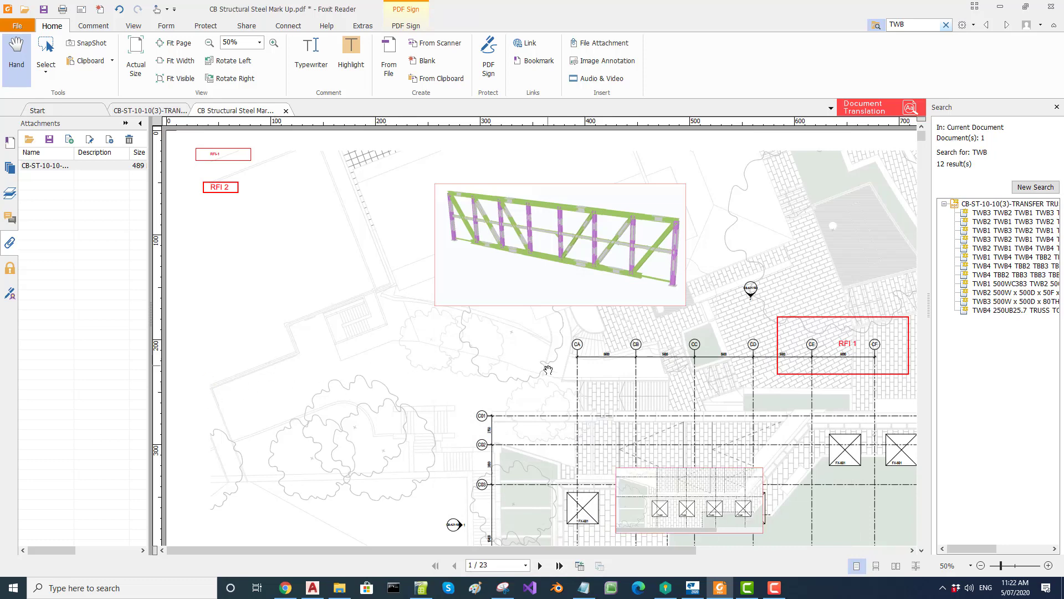
scroll(436, 388, down, 2)
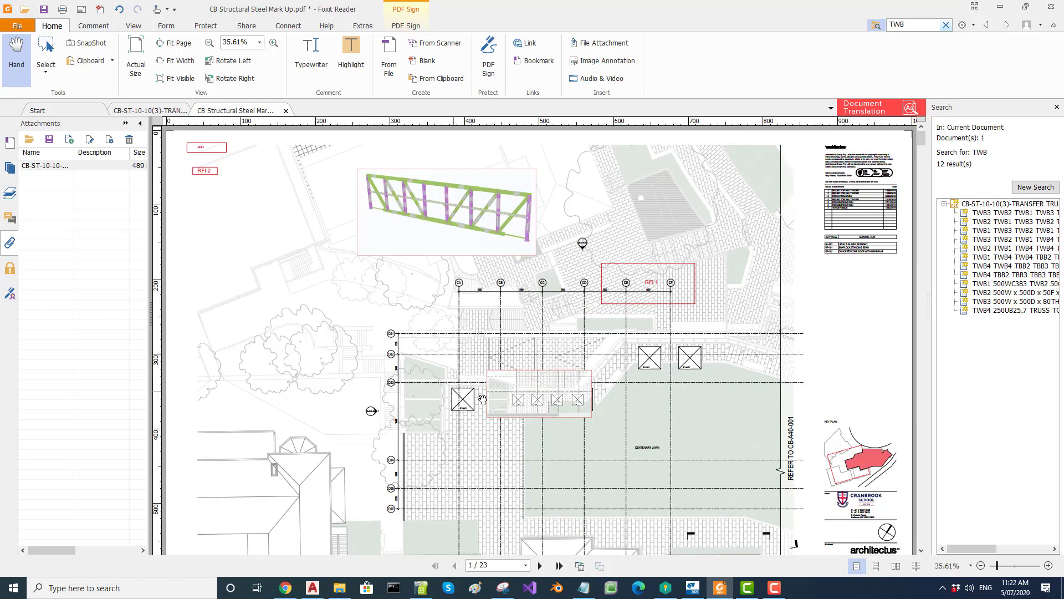
drag(540, 402, 275, 284)
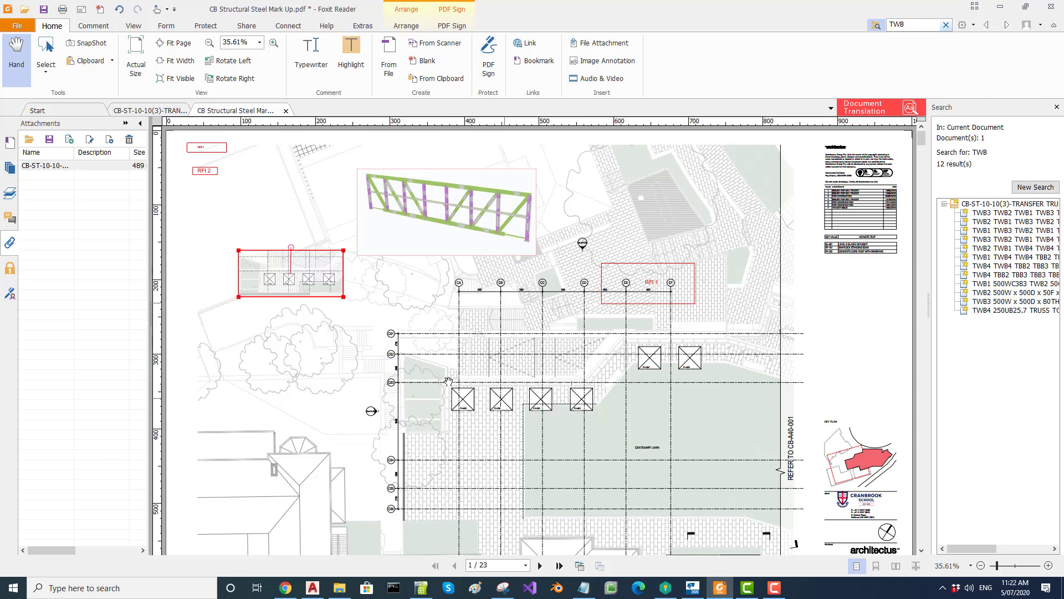
scroll(449, 381, up, 2)
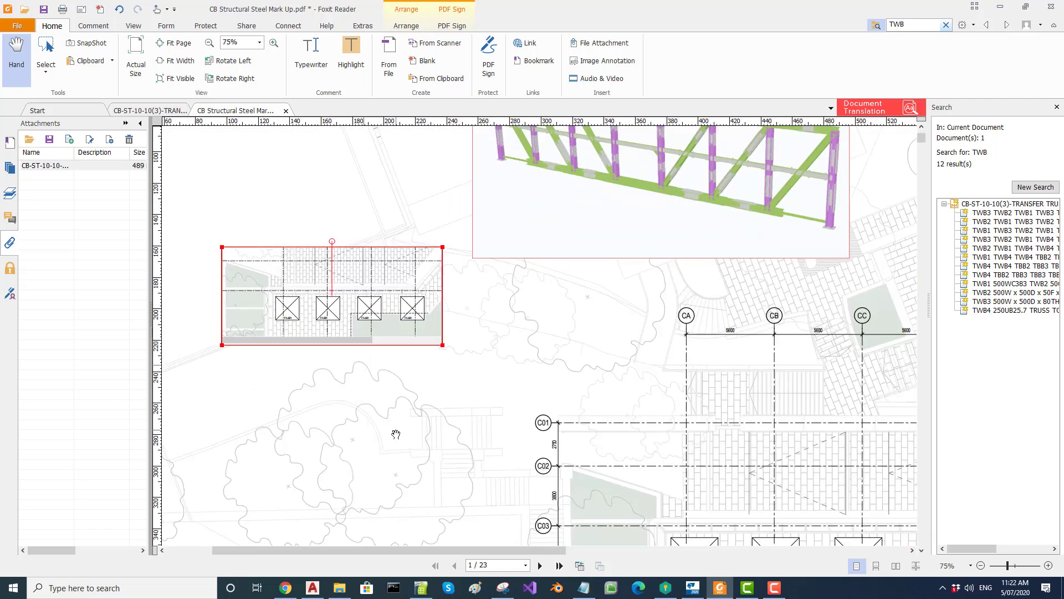
click(396, 434)
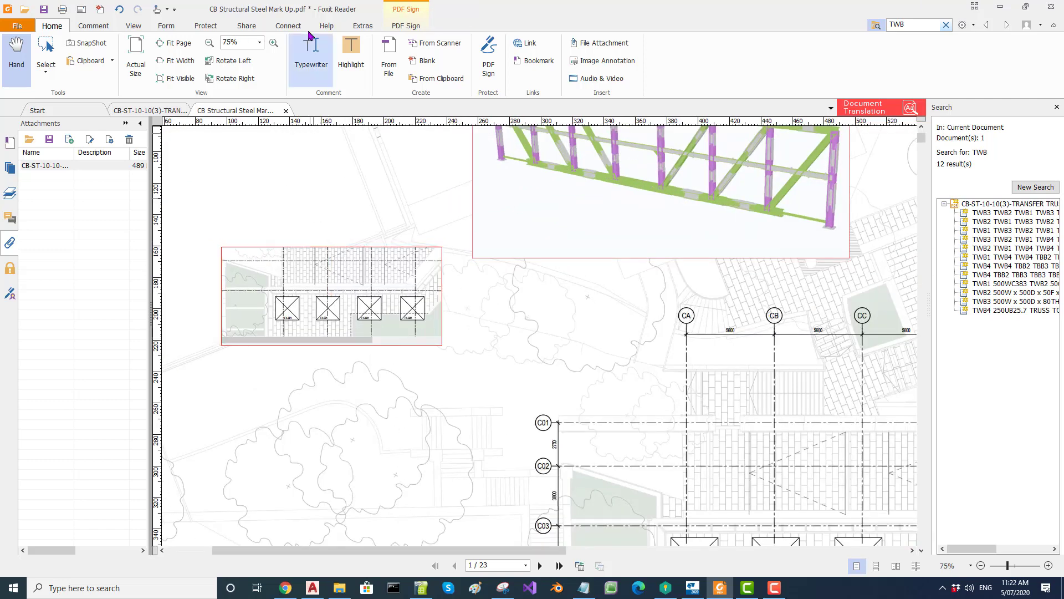
- Draw a red arrow from near grid line C01 to the lower corner of the pasted plan image
click(93, 26)
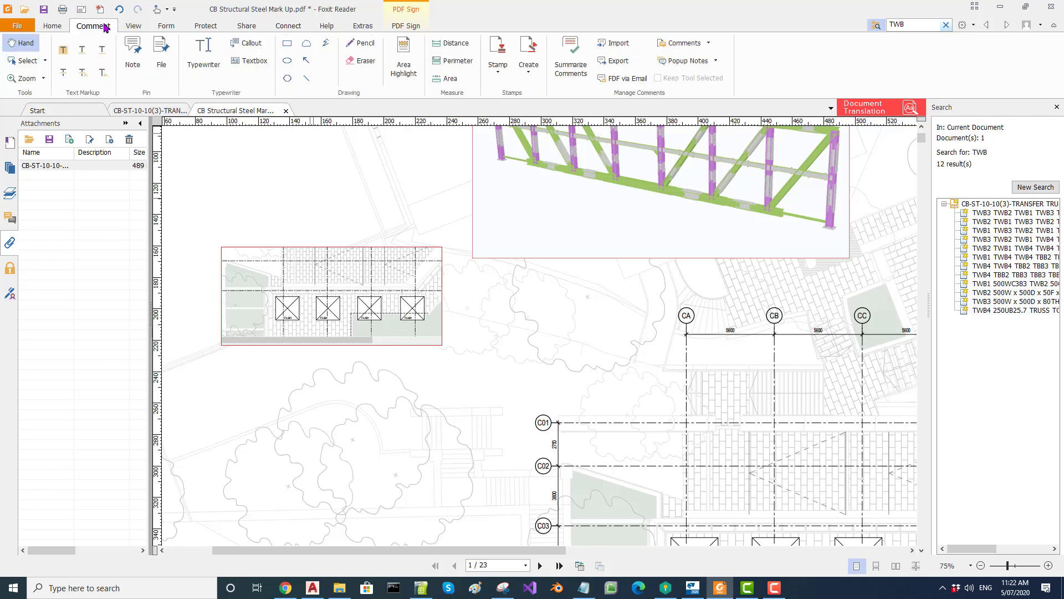
click(305, 59)
mouse_move(627, 455)
mouse_down()
mouse_move(549, 417)
mouse_move(442, 341)
mouse_up()
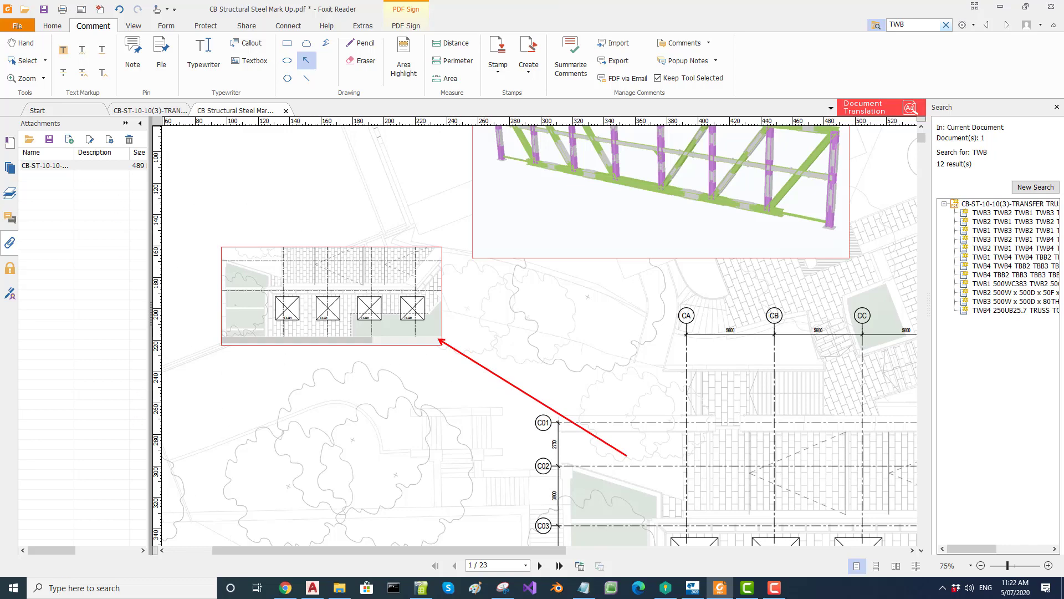
scroll(370, 363, down, 1)
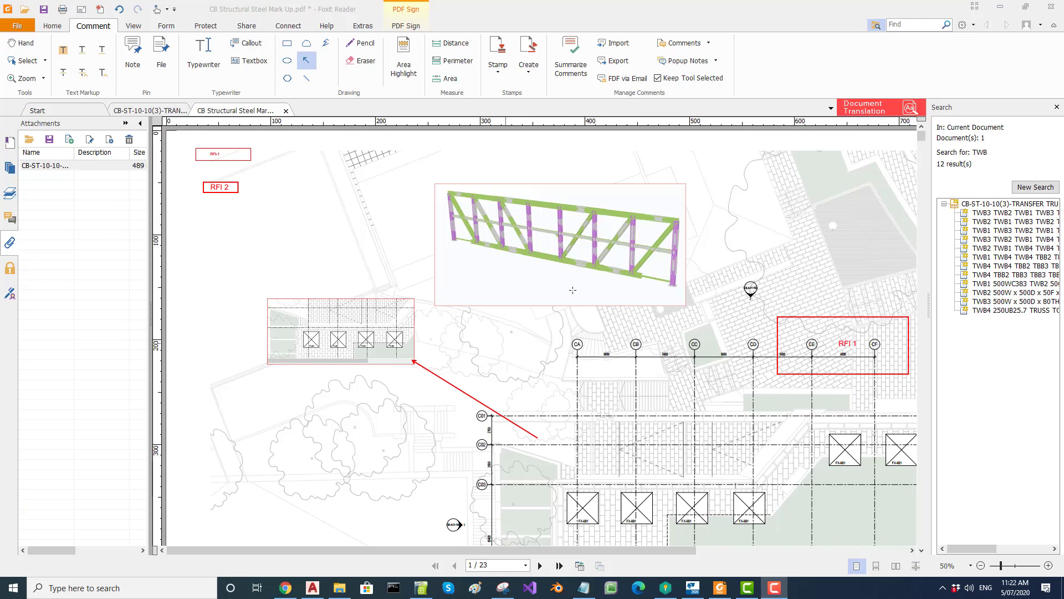
- Find "TWB" in the mark-up PDF and view the first match in the transfer truss elevation up close
click(908, 26)
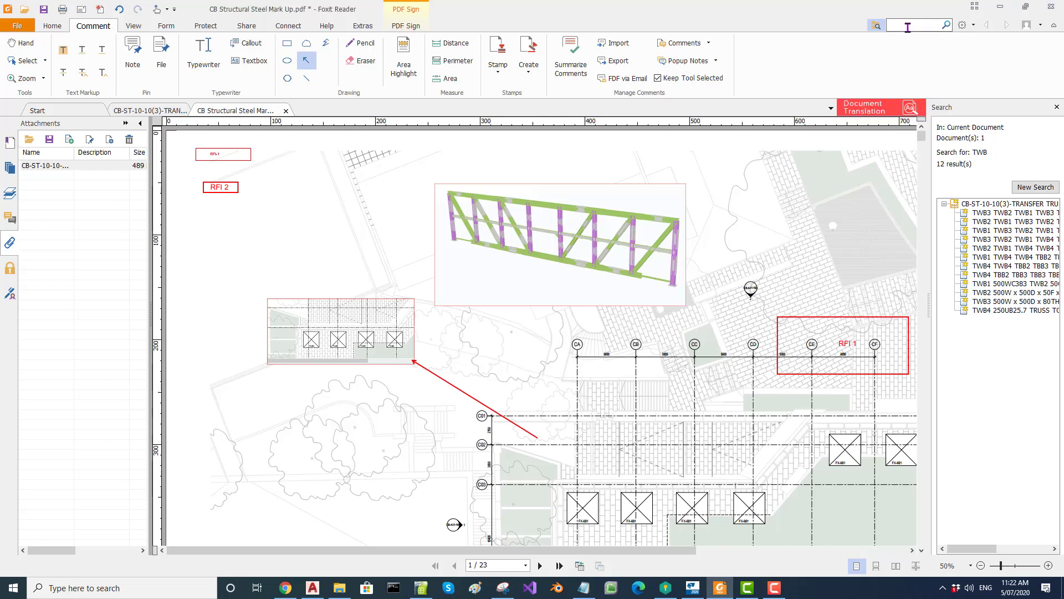
text(TWB)
key(Return)
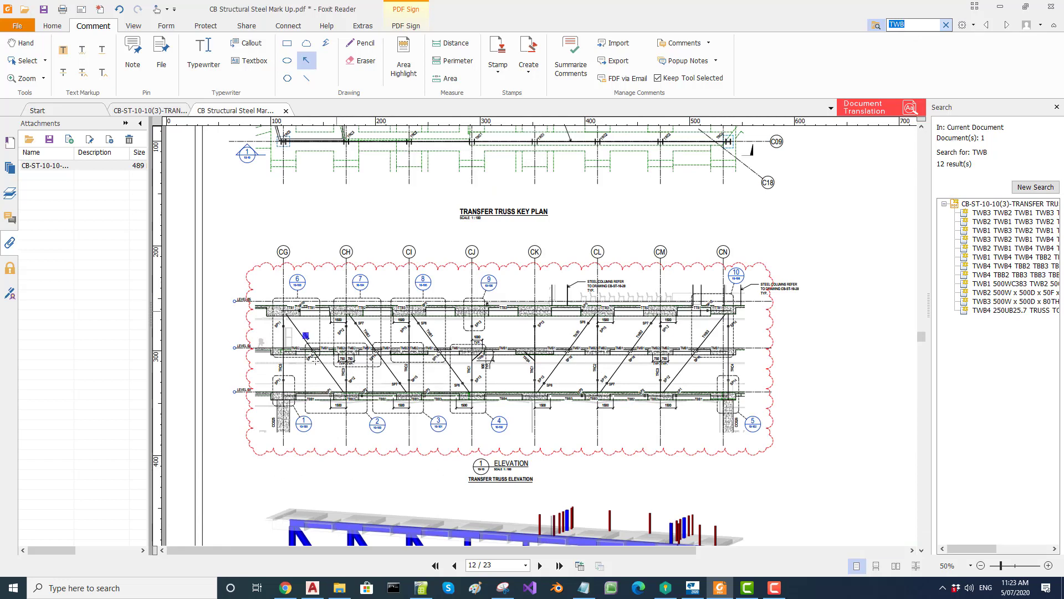
scroll(305, 336, up, 3)
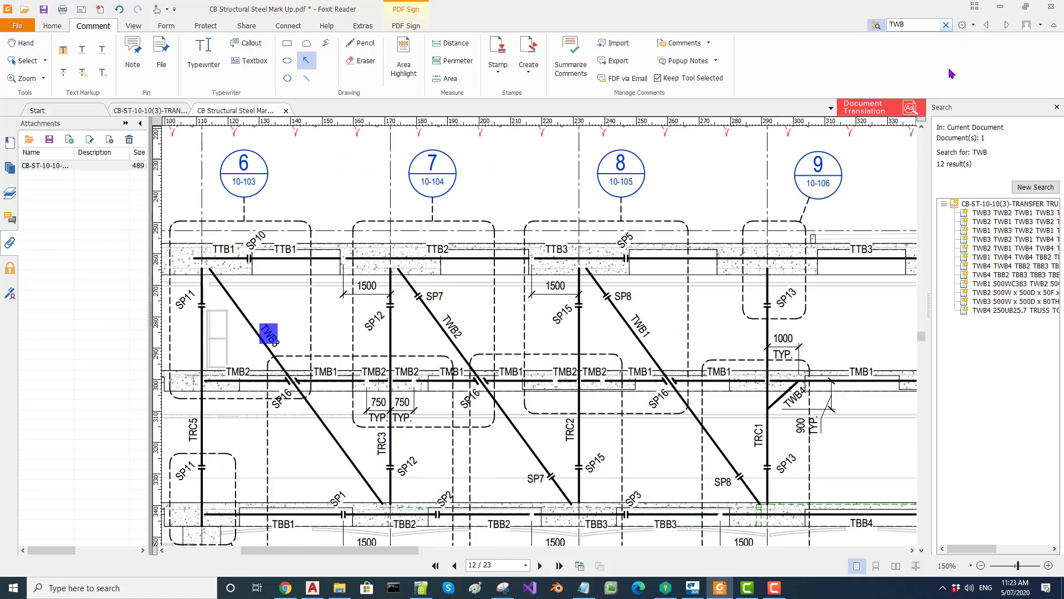
- Change the search result highlight to green with 71% opacity
click(973, 27)
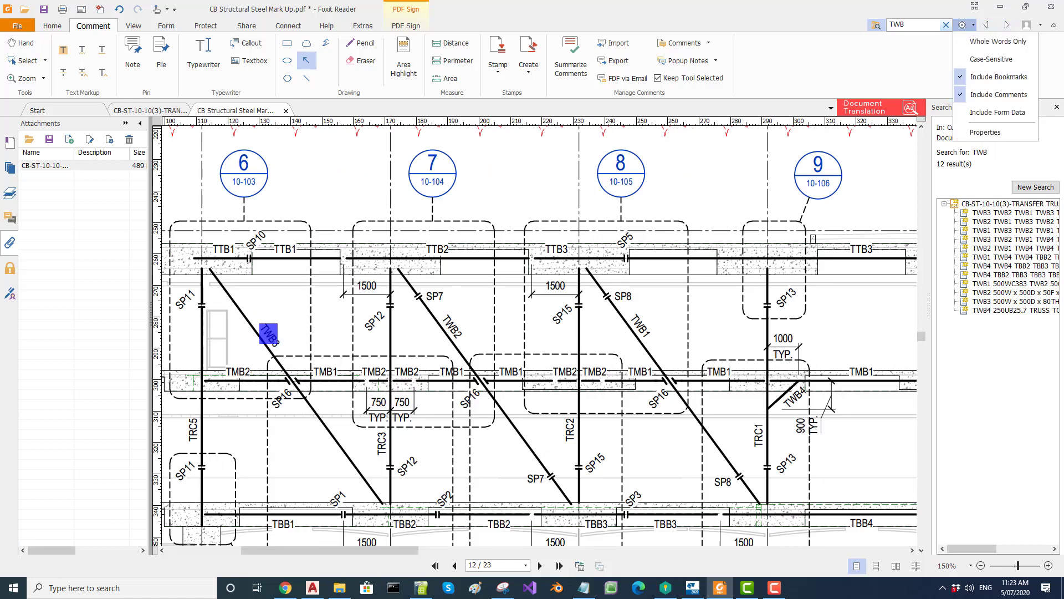
key(Escape)
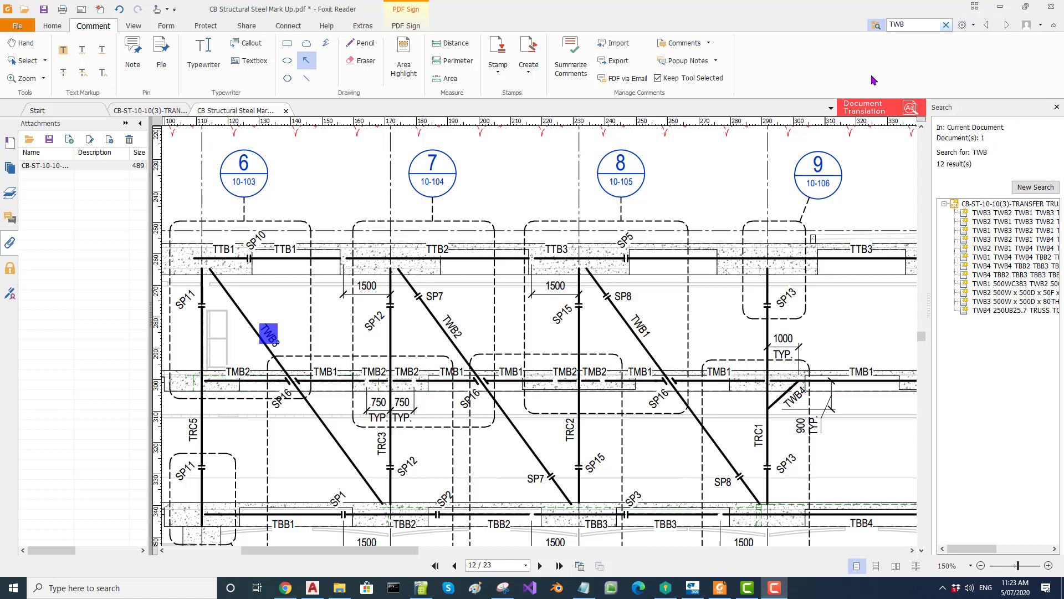
click(973, 26)
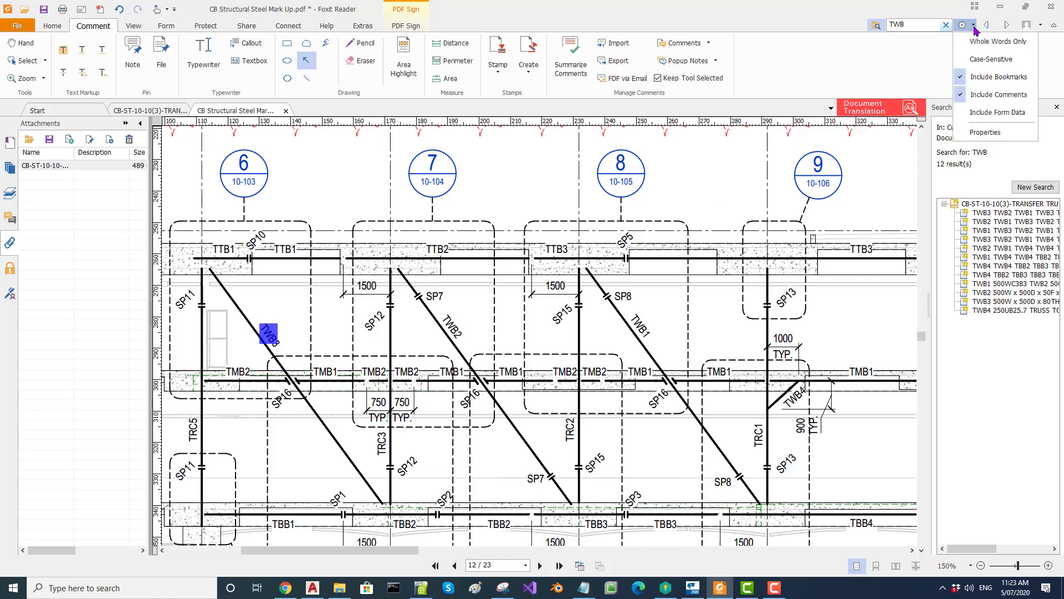
click(986, 131)
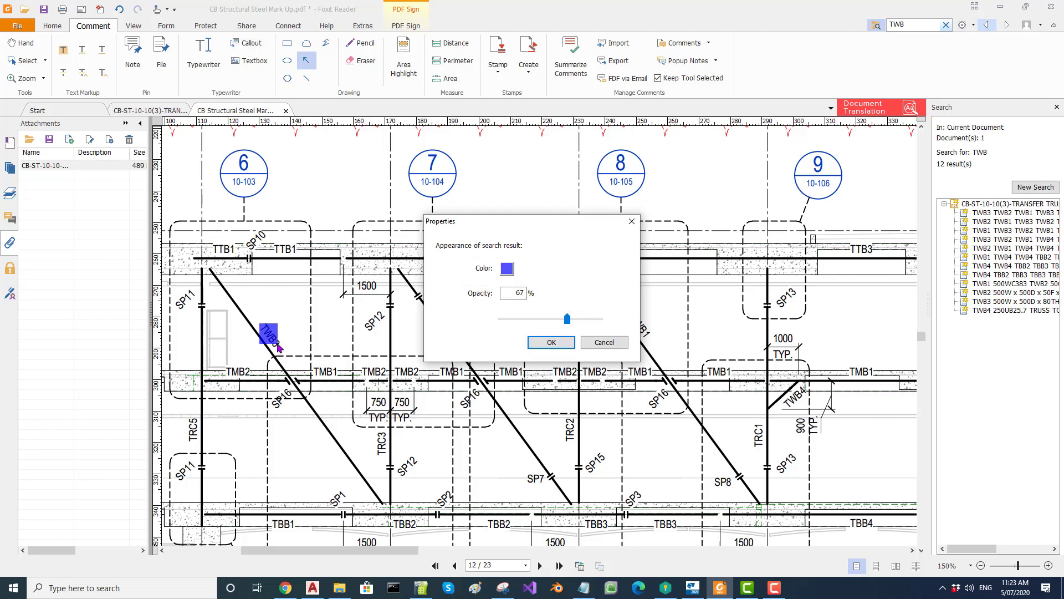
click(507, 270)
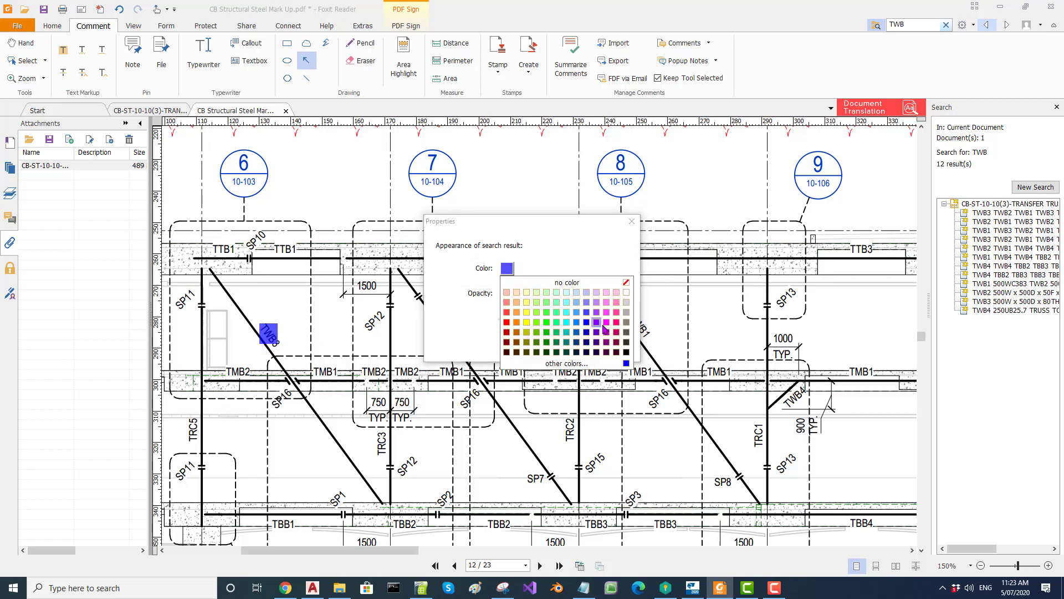
click(546, 326)
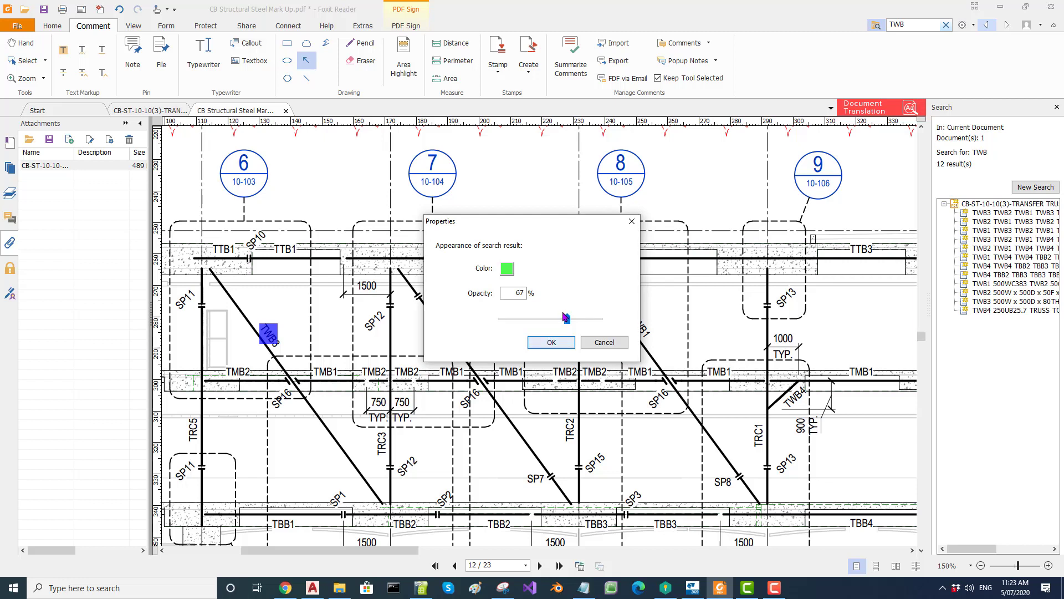
mouse_move(567, 320)
mouse_down()
mouse_move(547, 320)
mouse_move(582, 321)
mouse_move(571, 321)
mouse_up()
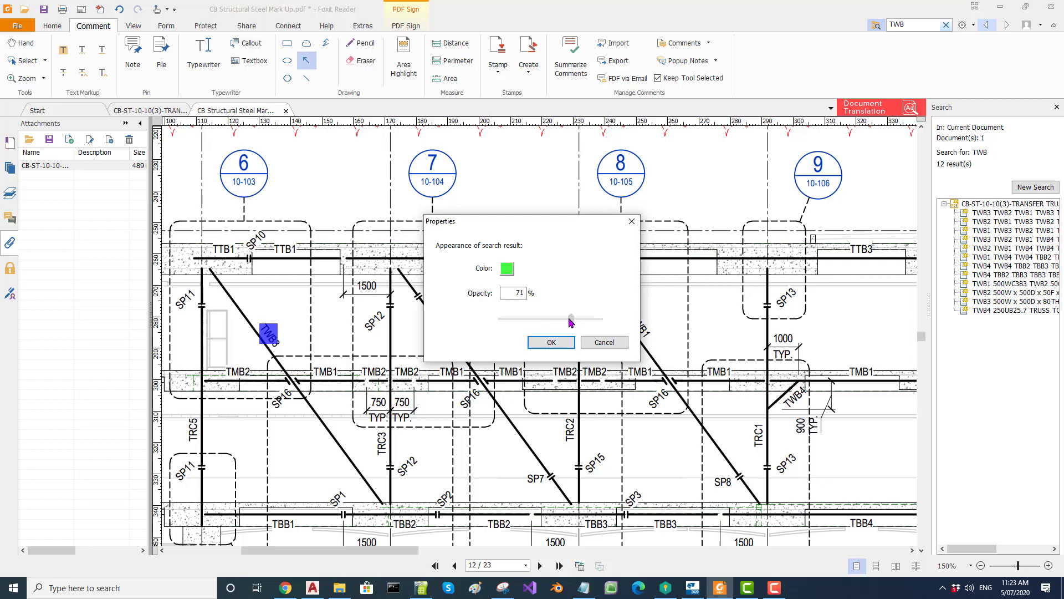
click(549, 343)
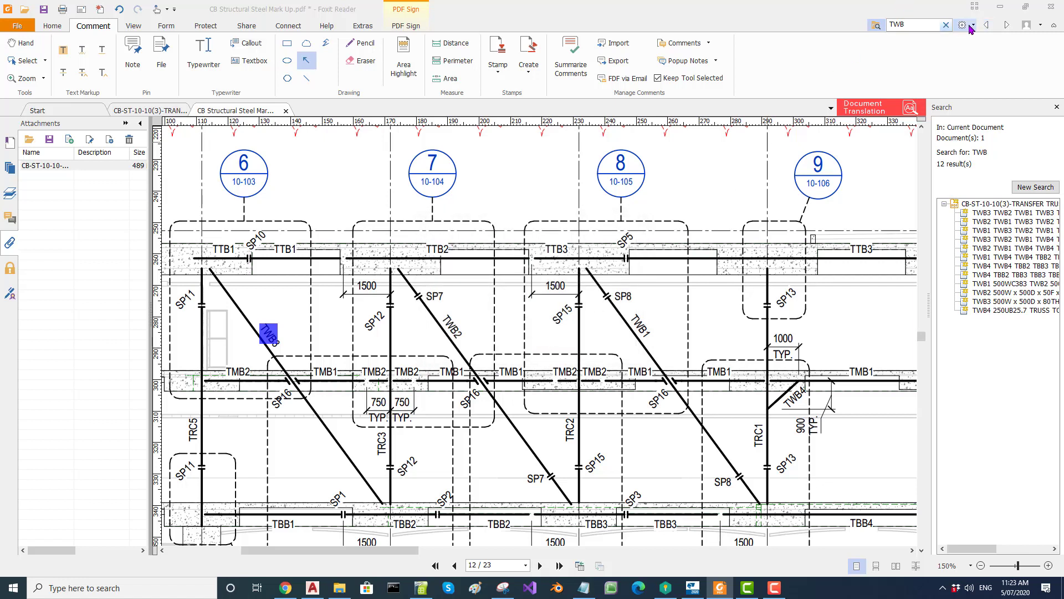
- Repeat the TWB search and step through the following matches in the truss elevation on page 12
click(931, 24)
key(Home)
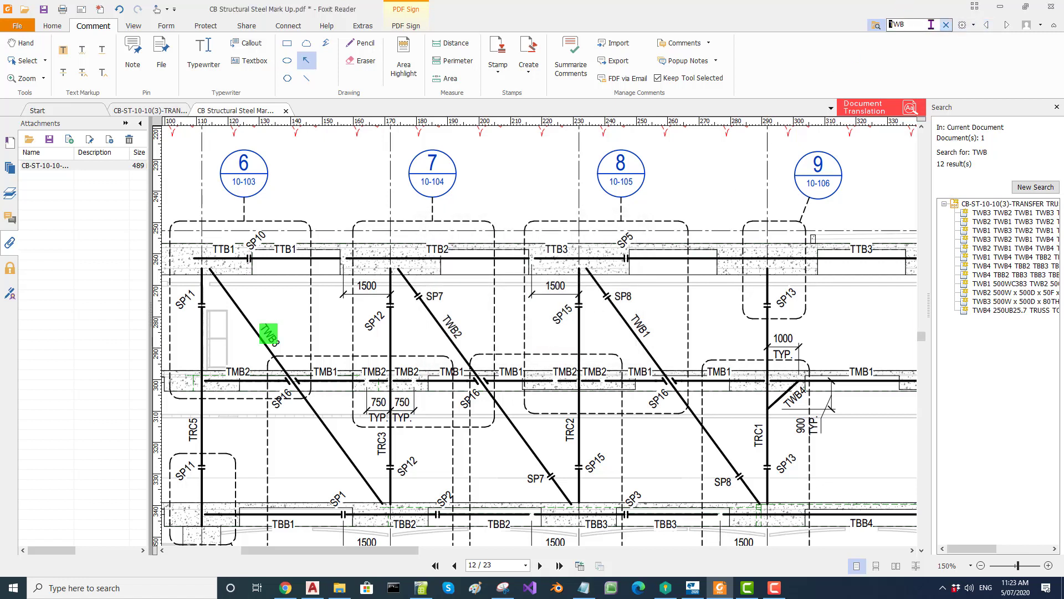
key(Return)
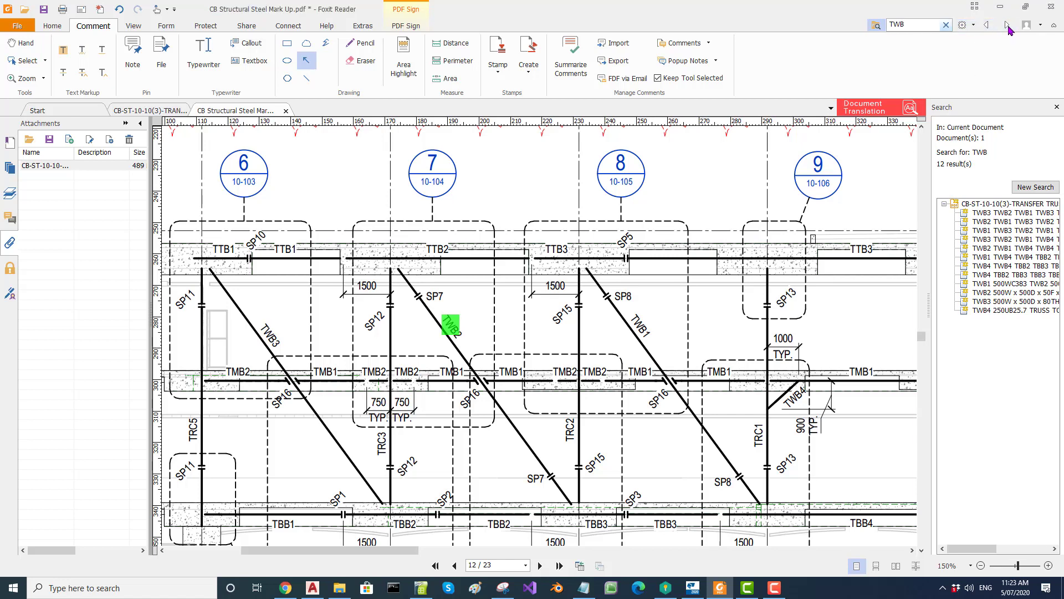
click(1007, 27)
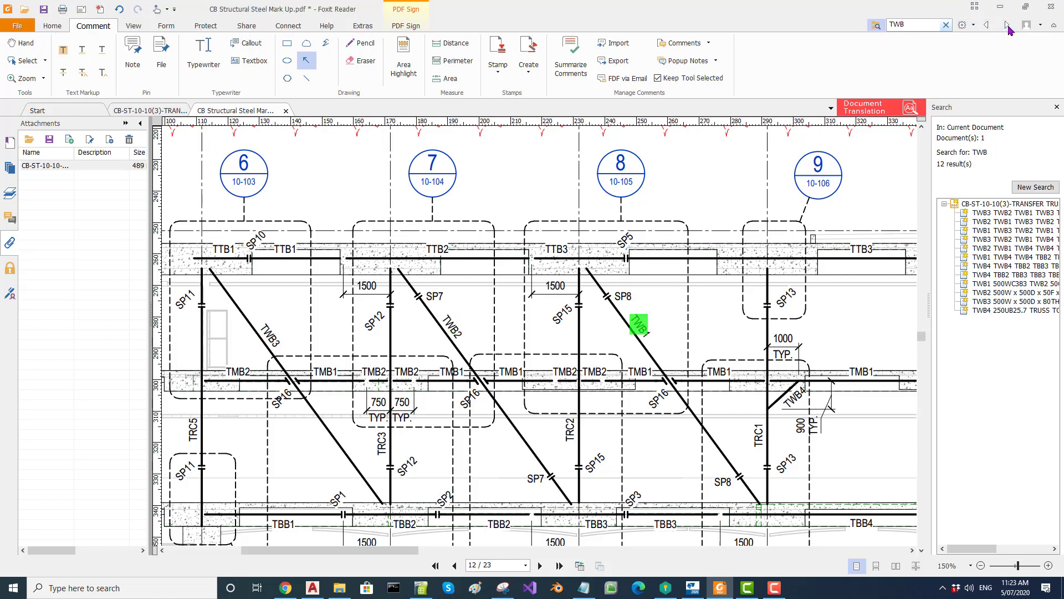
click(1008, 26)
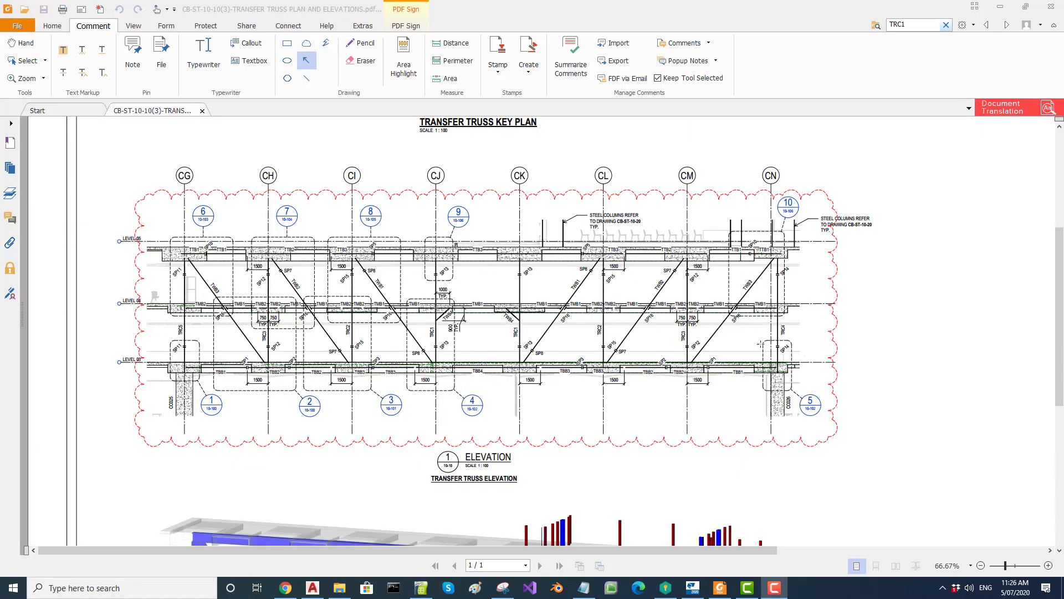
- Run a new search for "TRC" across all PDF documents in the chosen folder
click(876, 27)
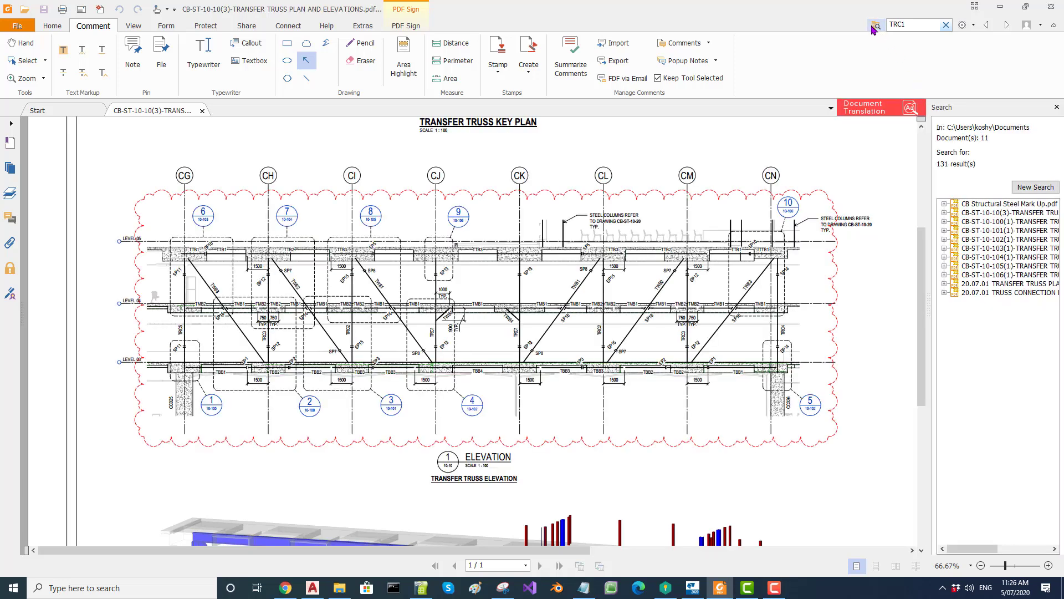
click(1036, 187)
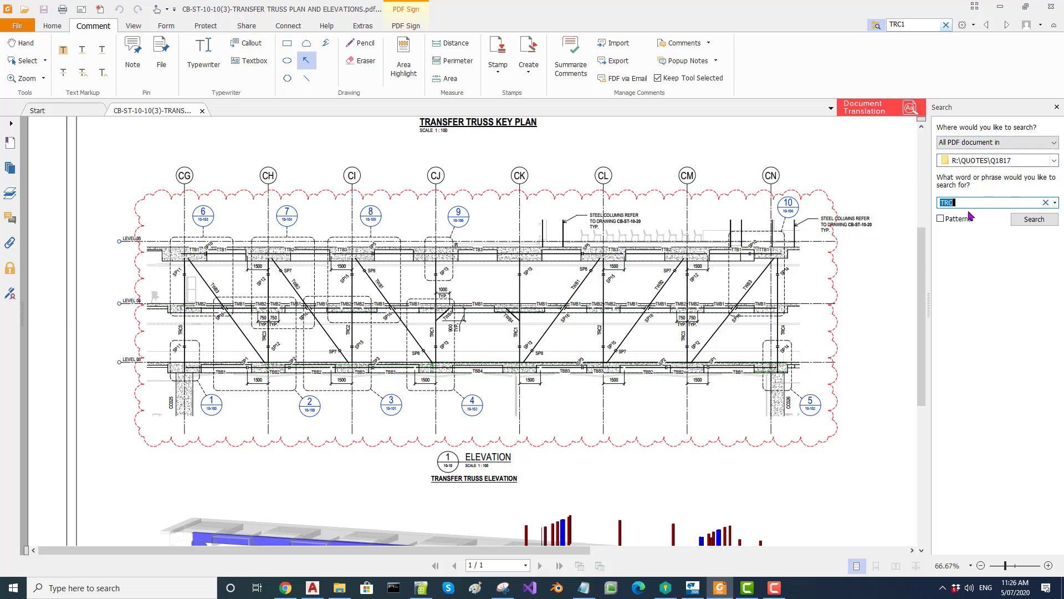
click(1028, 223)
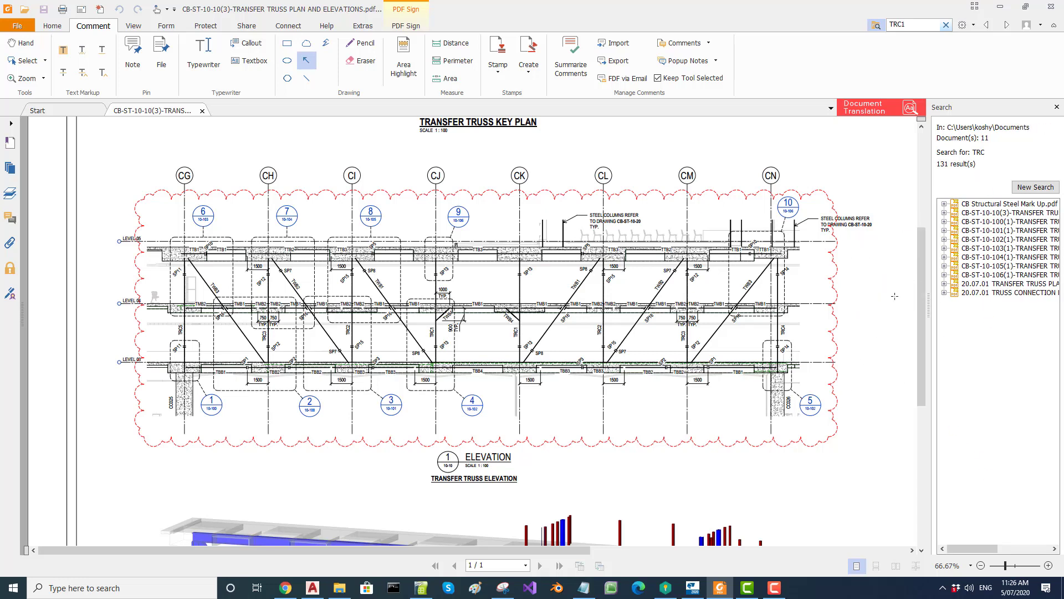
- Step through the TRC matches in CB Structural Steel Mark Up.pdf, from the truss elevation and key plan to TRC4 in the column schedule
click(944, 205)
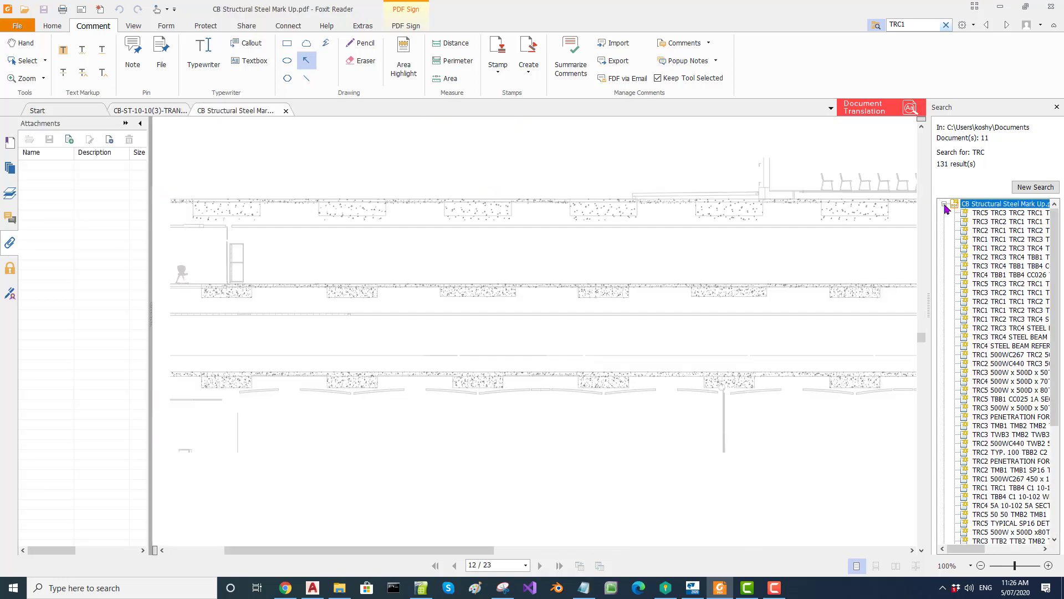
click(976, 214)
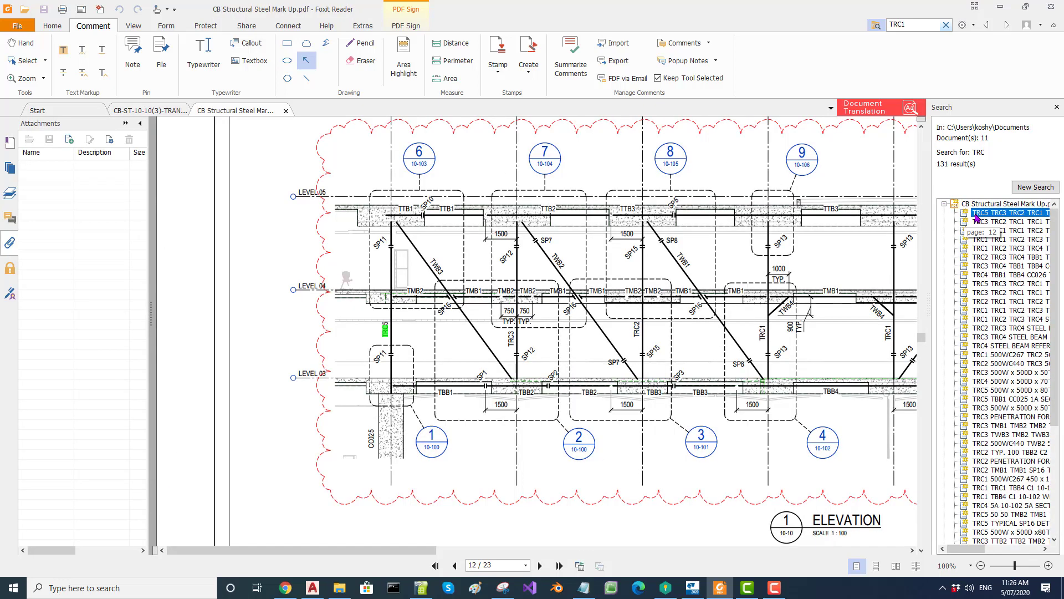
click(984, 223)
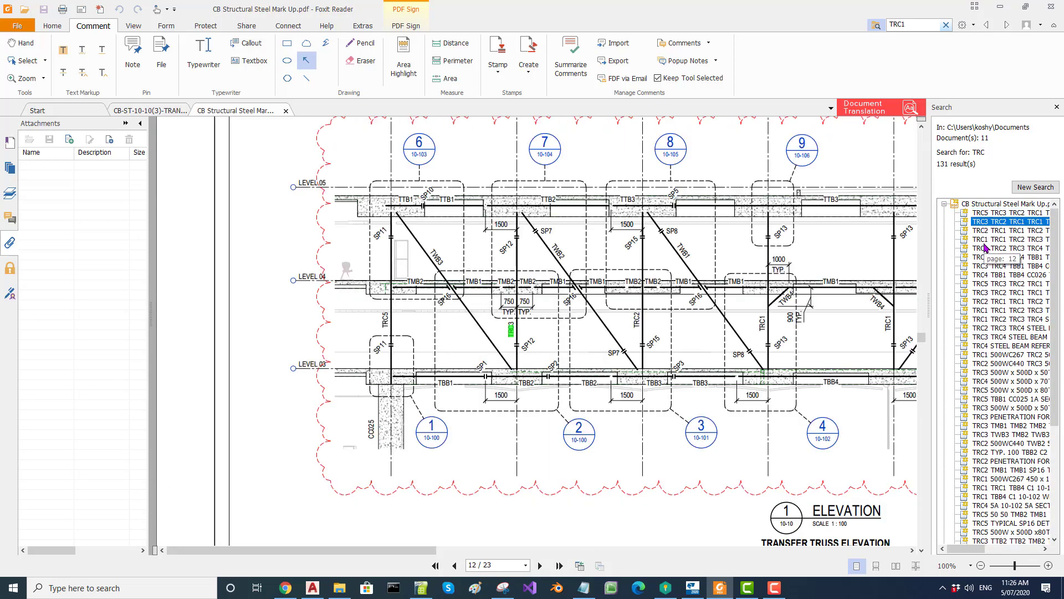
click(985, 238)
click(985, 248)
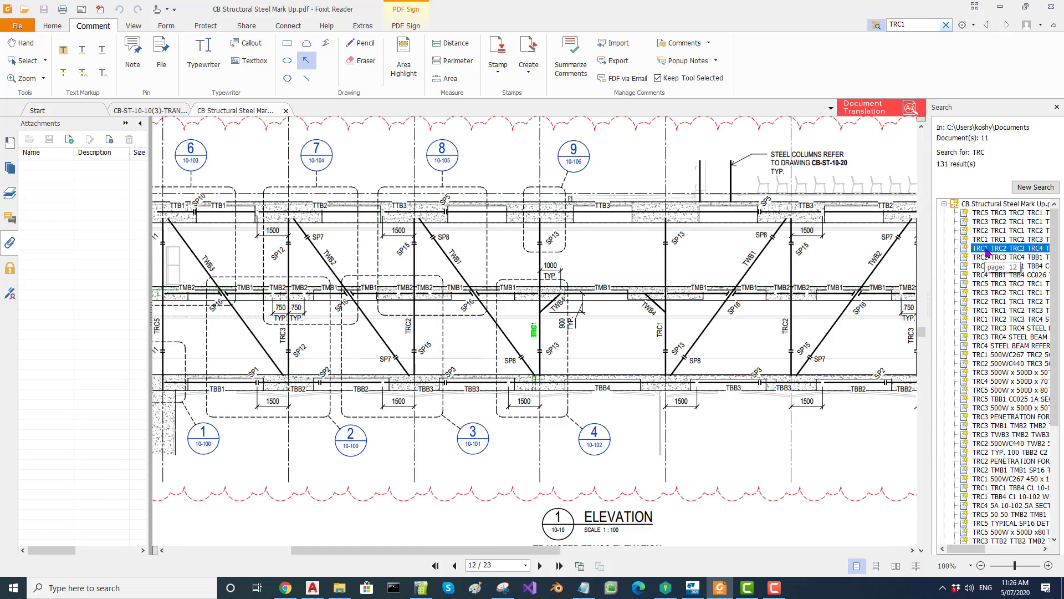
click(989, 266)
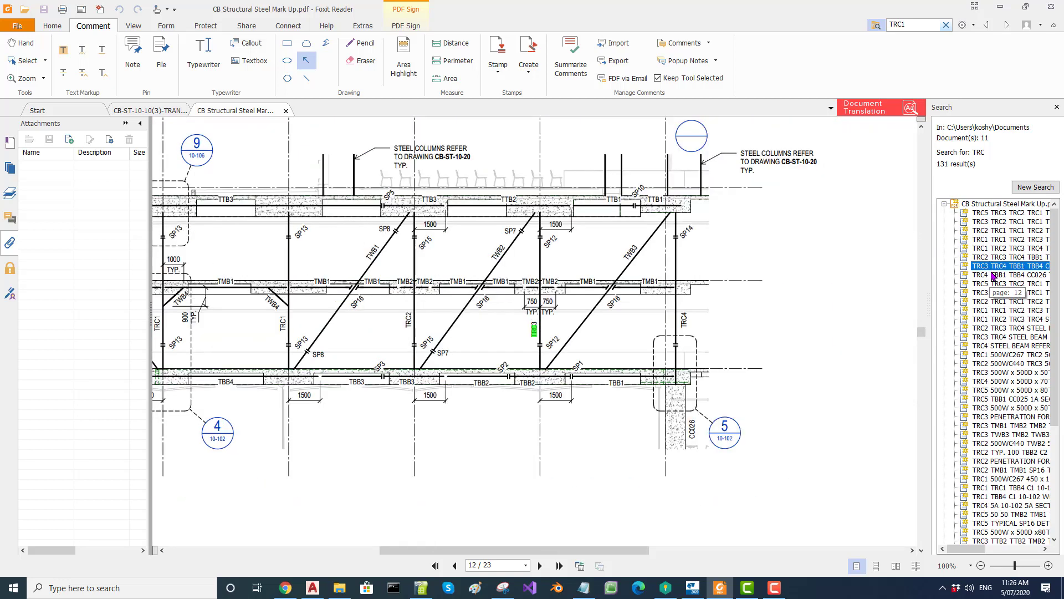
click(981, 274)
click(986, 310)
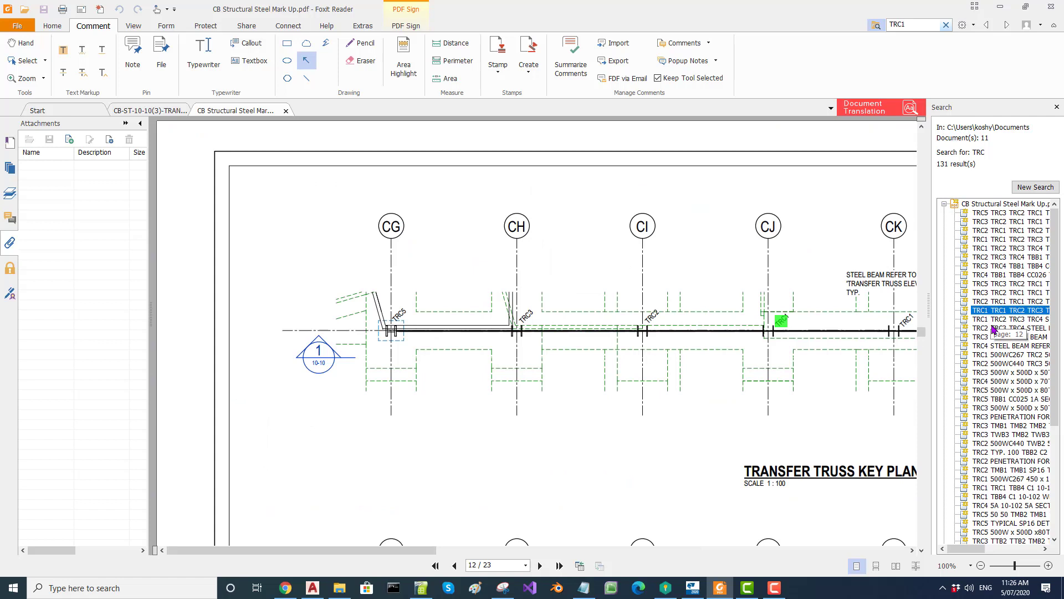
click(997, 381)
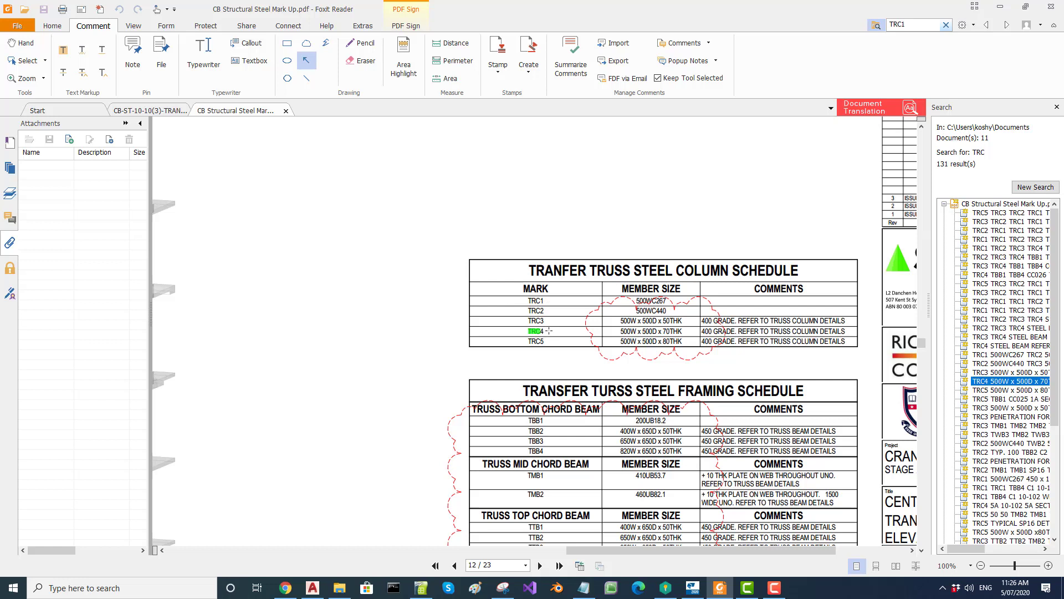
- Collapse the mark-up file's matches and view several TRC matches in the CB-ST-10-10(3) transfer truss drawing
click(944, 204)
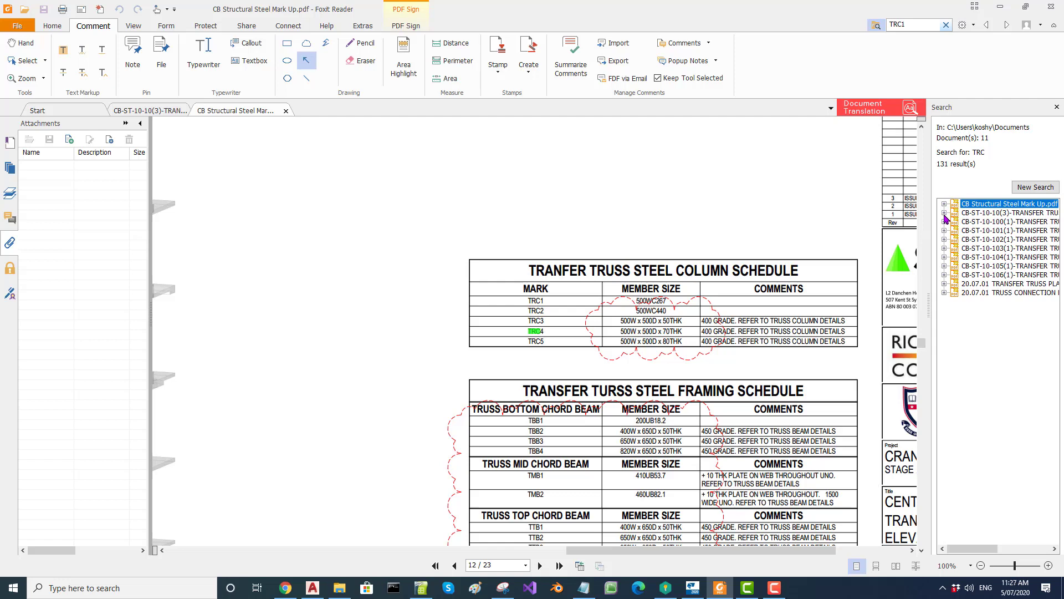
click(944, 214)
click(979, 249)
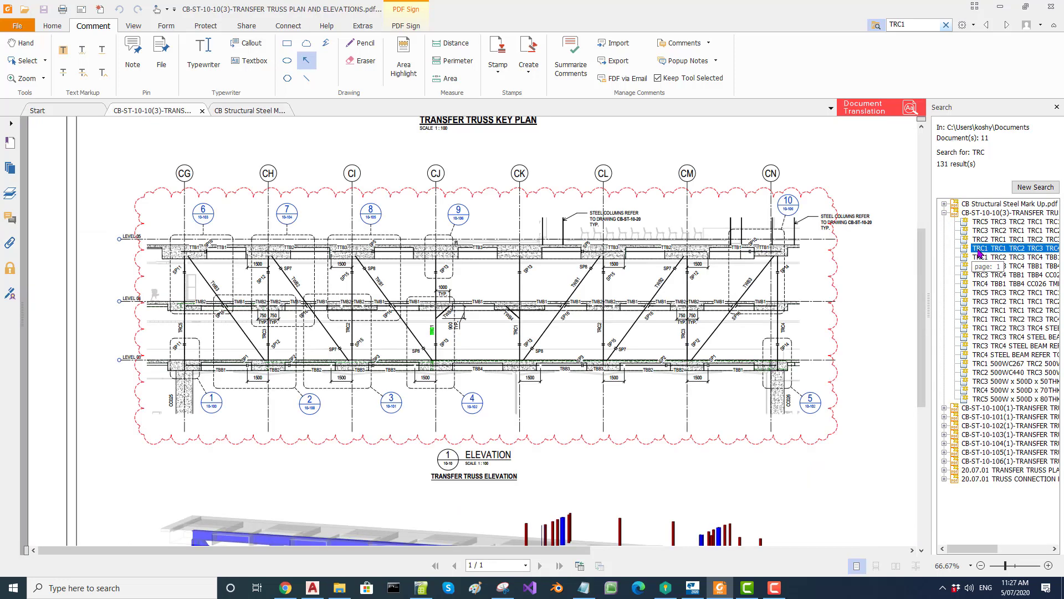
click(988, 303)
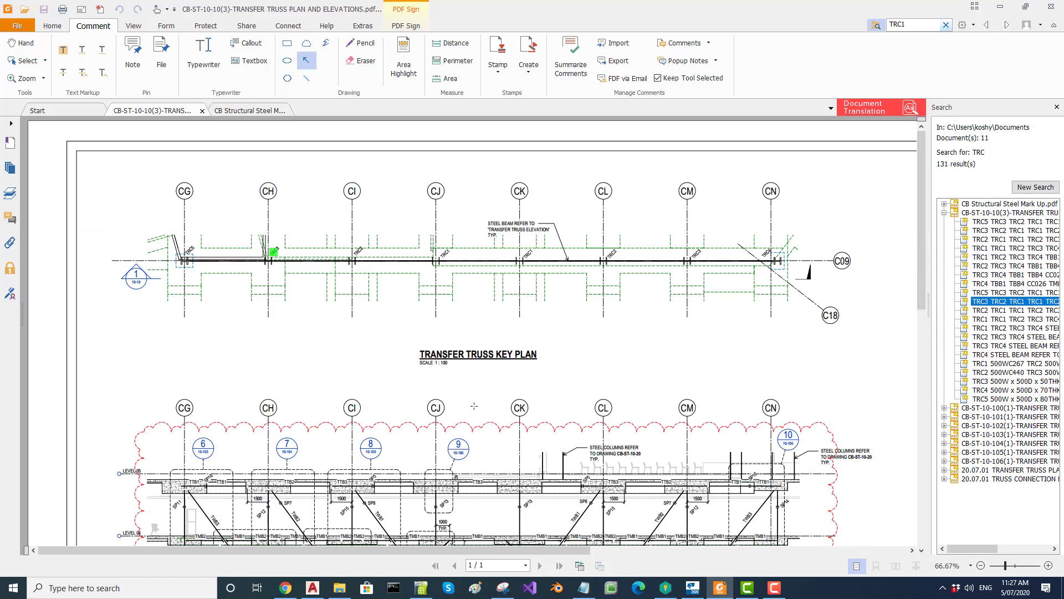
click(1018, 390)
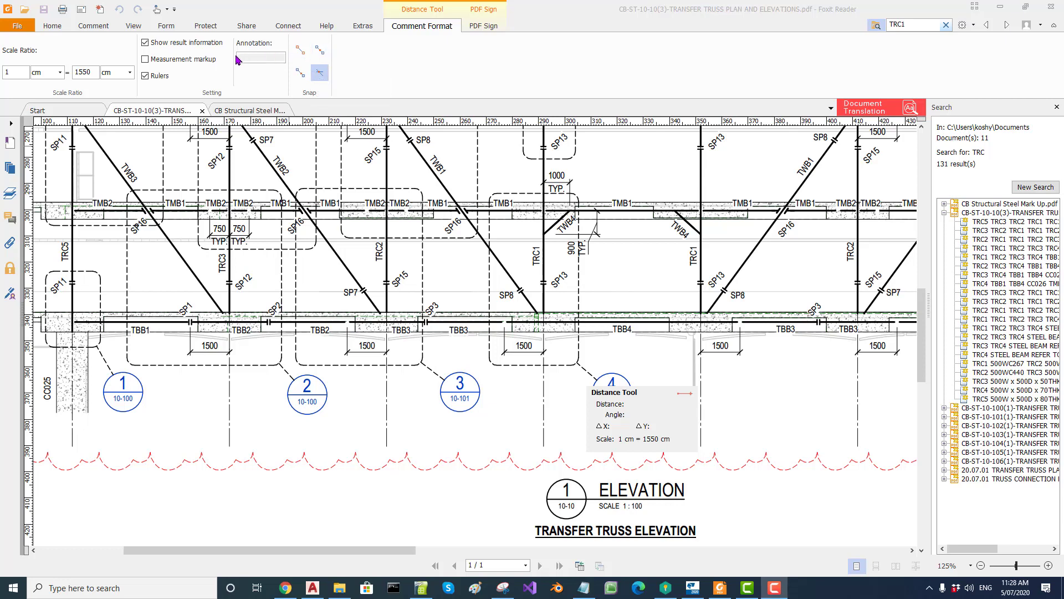
click(93, 26)
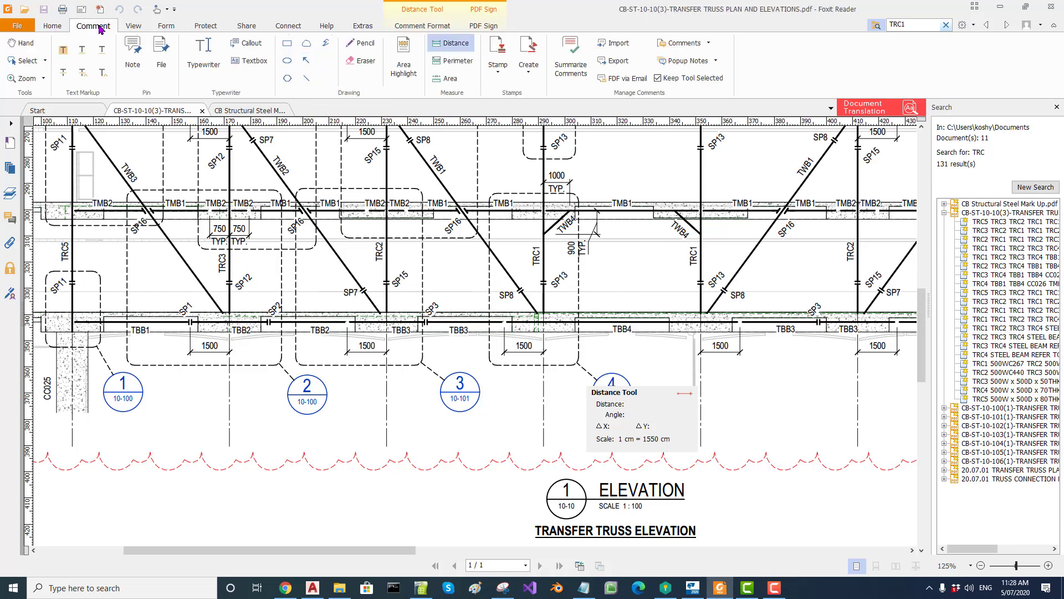
click(444, 46)
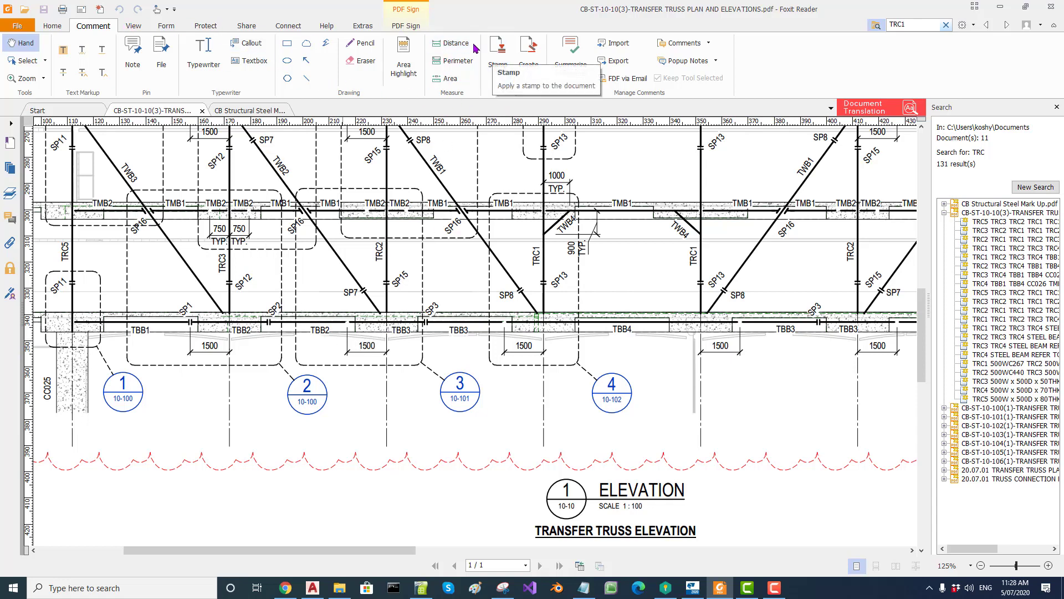
click(453, 43)
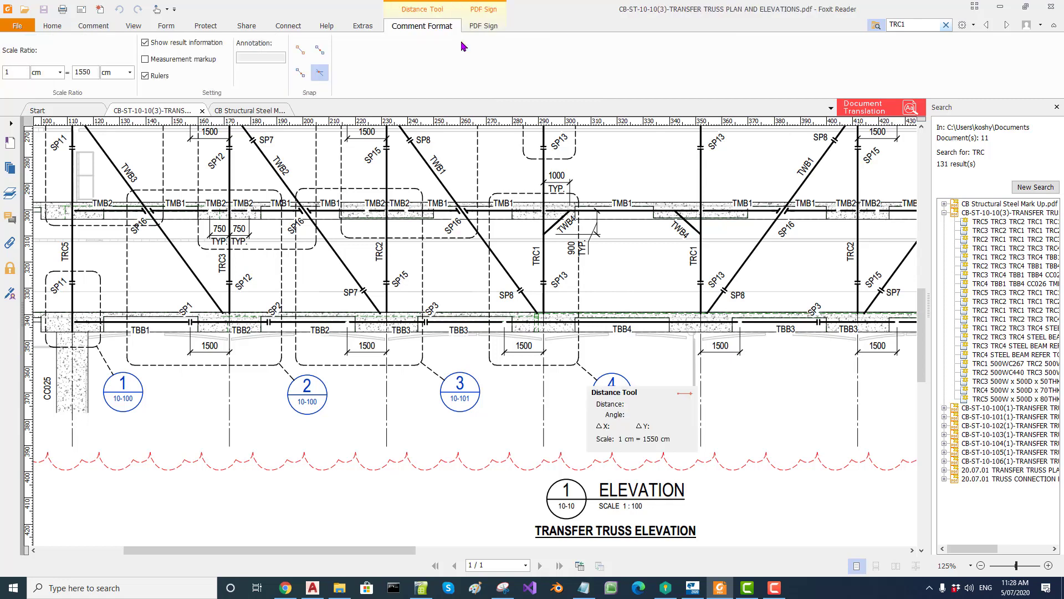
click(320, 75)
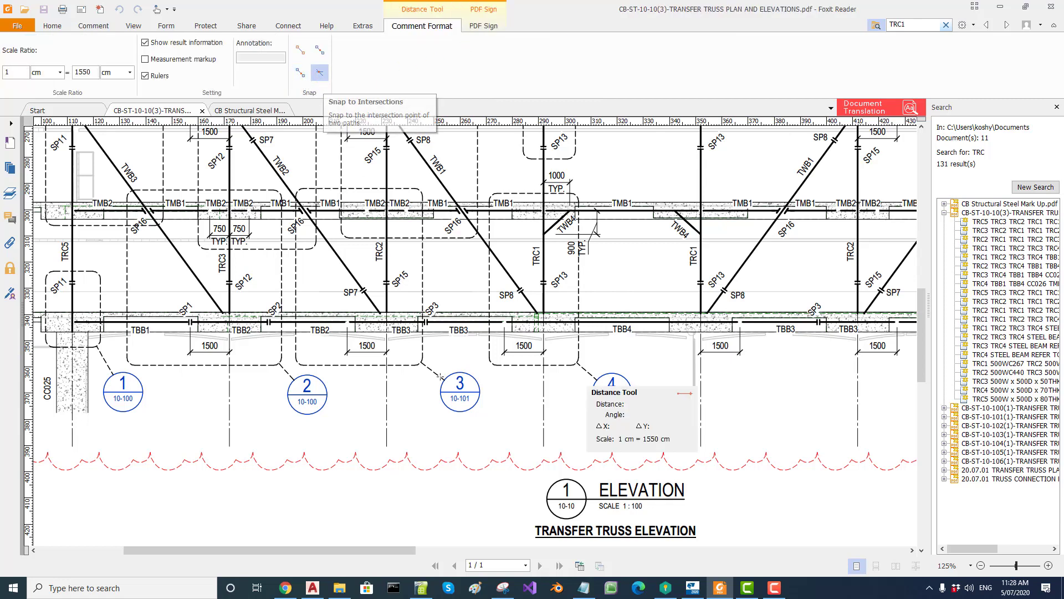
click(347, 351)
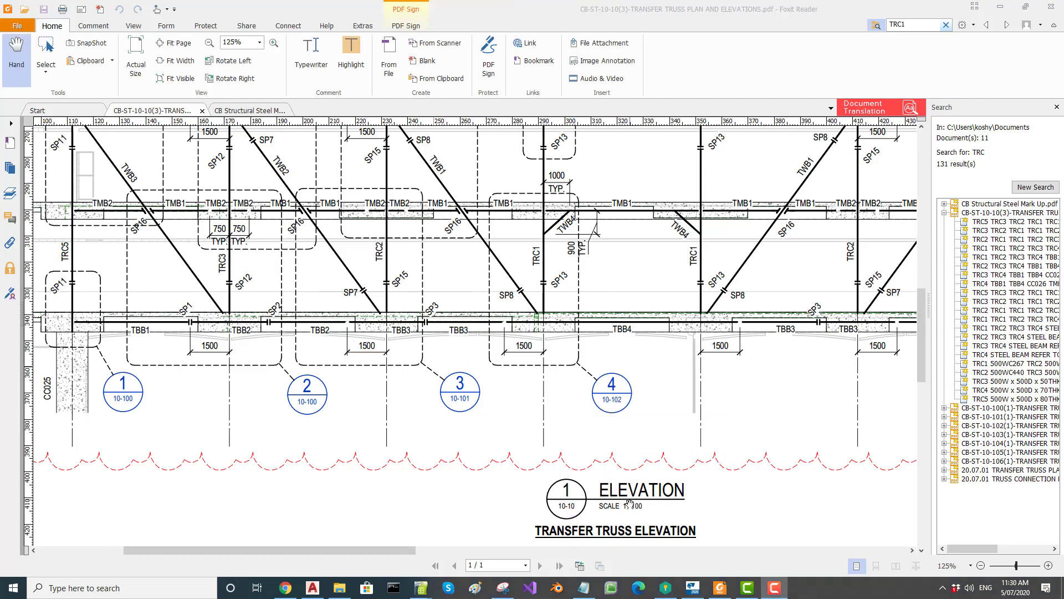
- Check the elevation's 1:100 scale note and measure the 1500 dimension between TBB2 and TBB3 at 1 cm = 1000 cm, snapping to intersections
drag(601, 504, 652, 506)
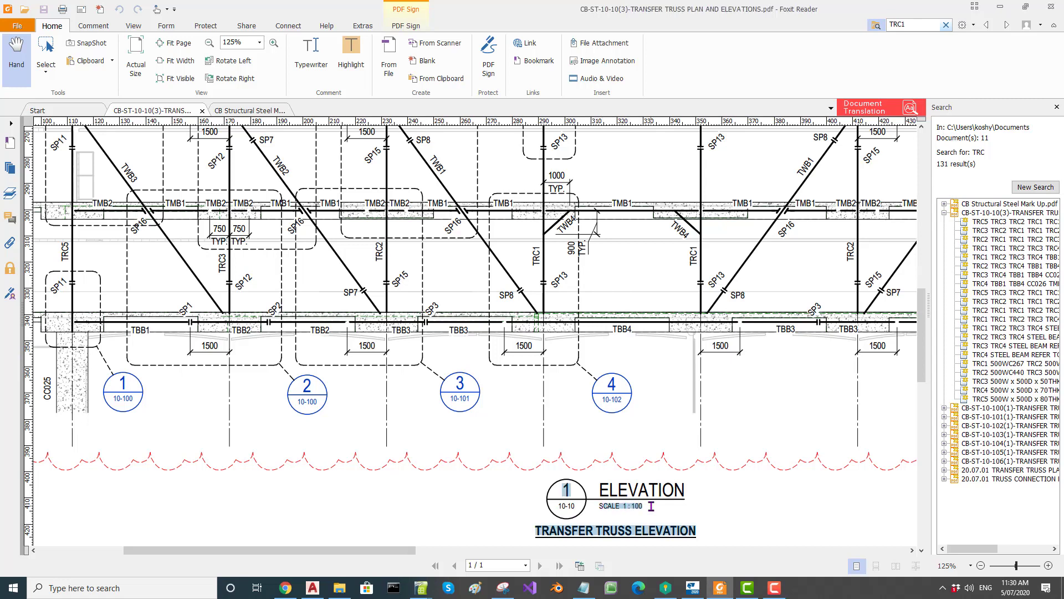
click(675, 509)
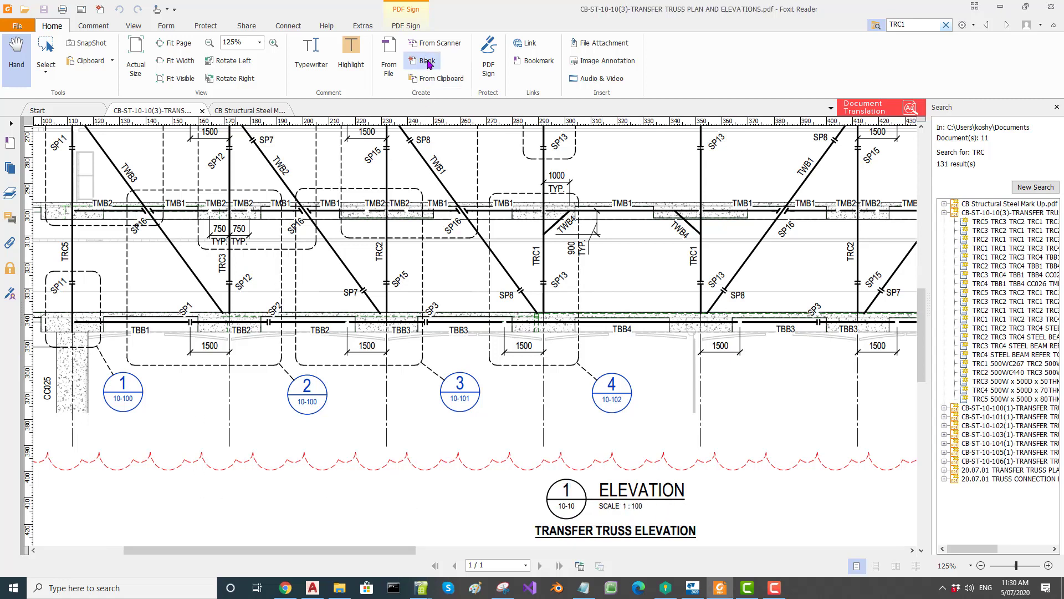
click(93, 26)
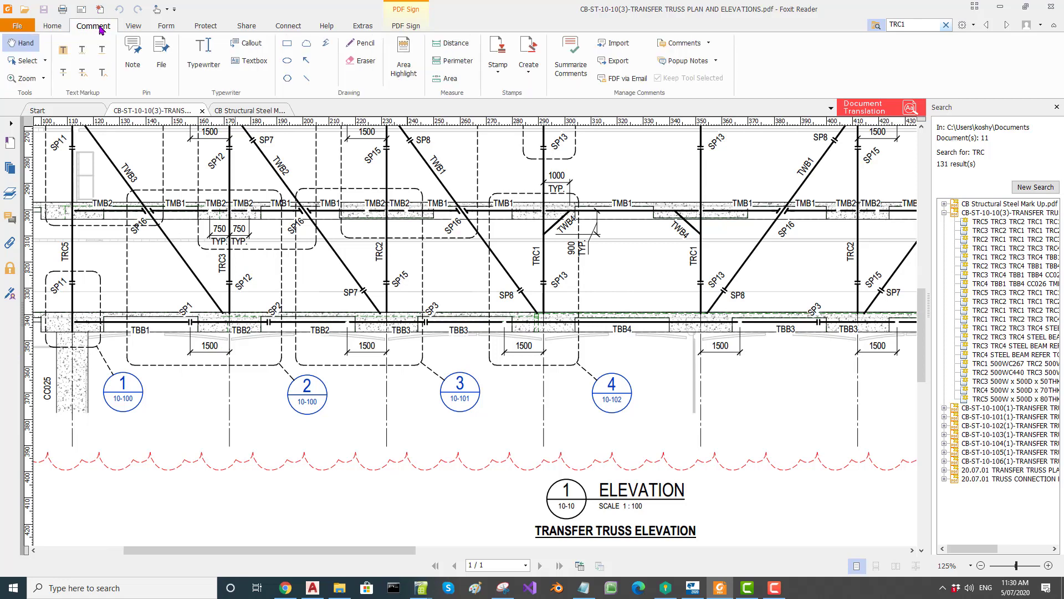
click(443, 46)
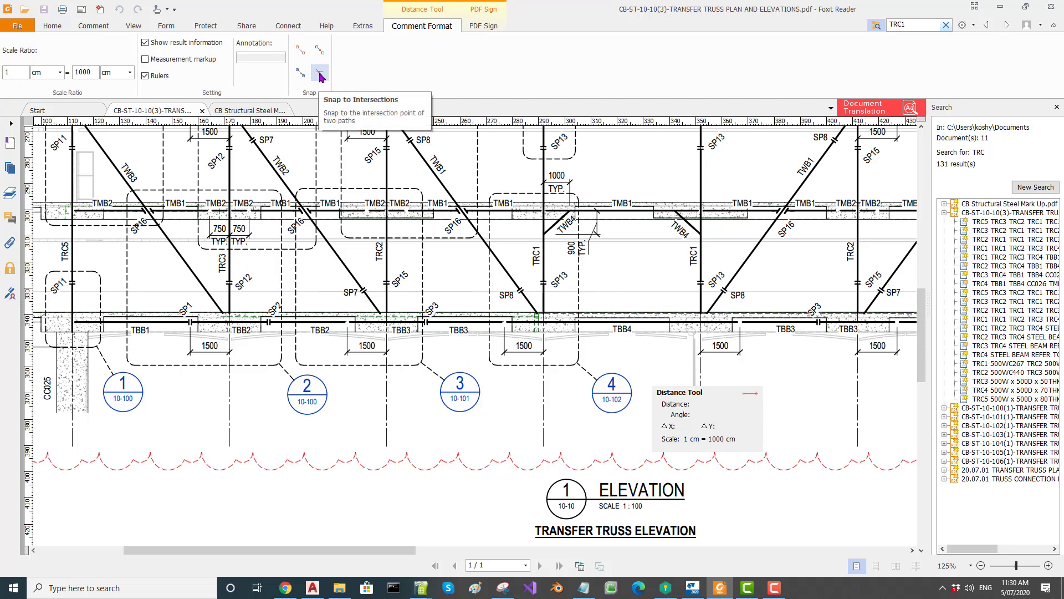
scroll(348, 352, up, 6)
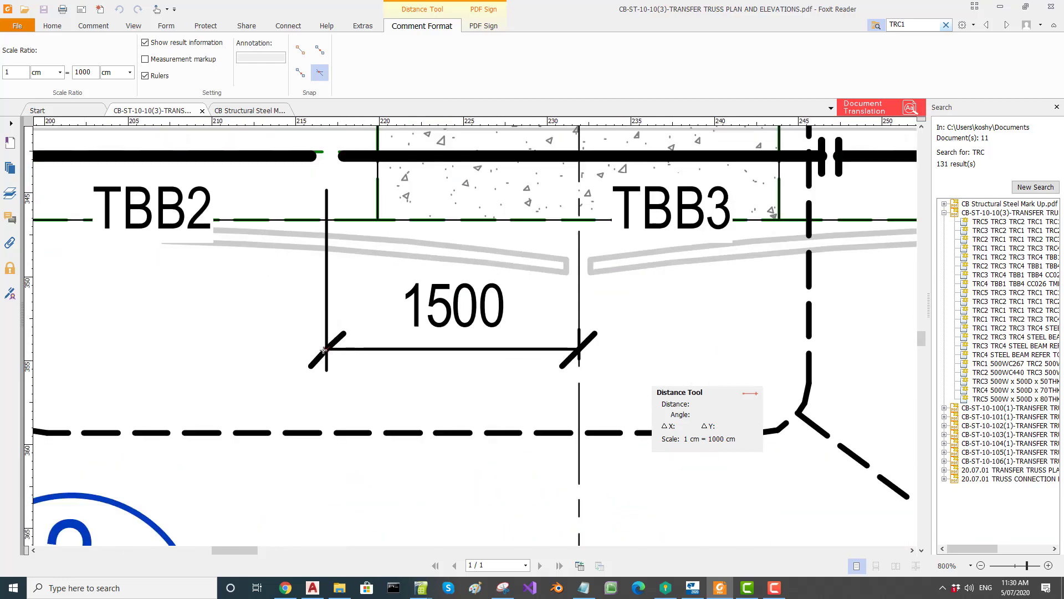
click(325, 350)
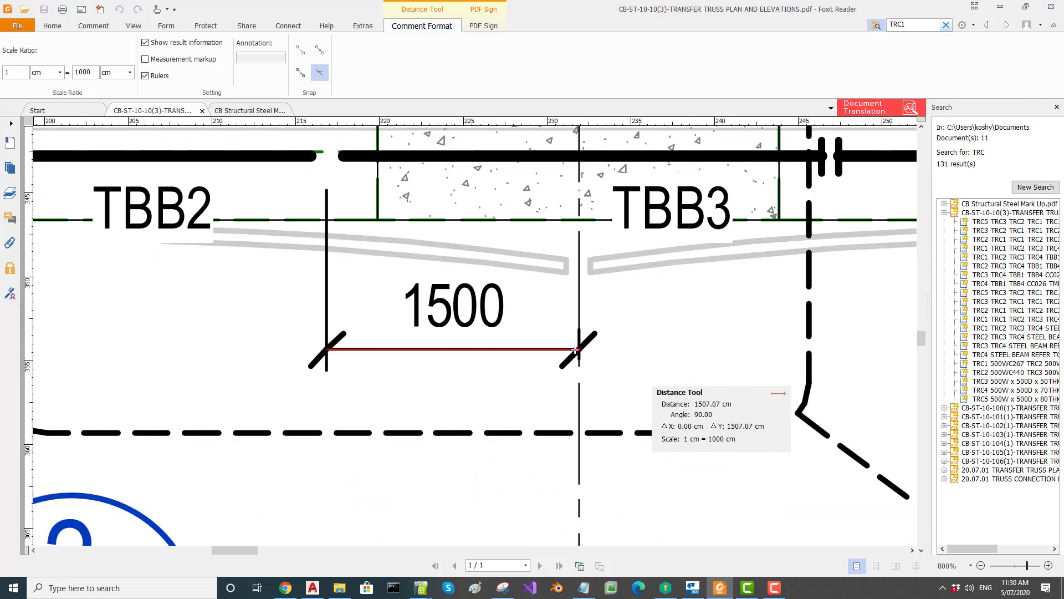
click(577, 349)
- Enable another snap mode, measure the truss's overall length from the CG column to the CN column, and delete the measurement
scroll(463, 346, down, 1)
scroll(462, 345, down, 3)
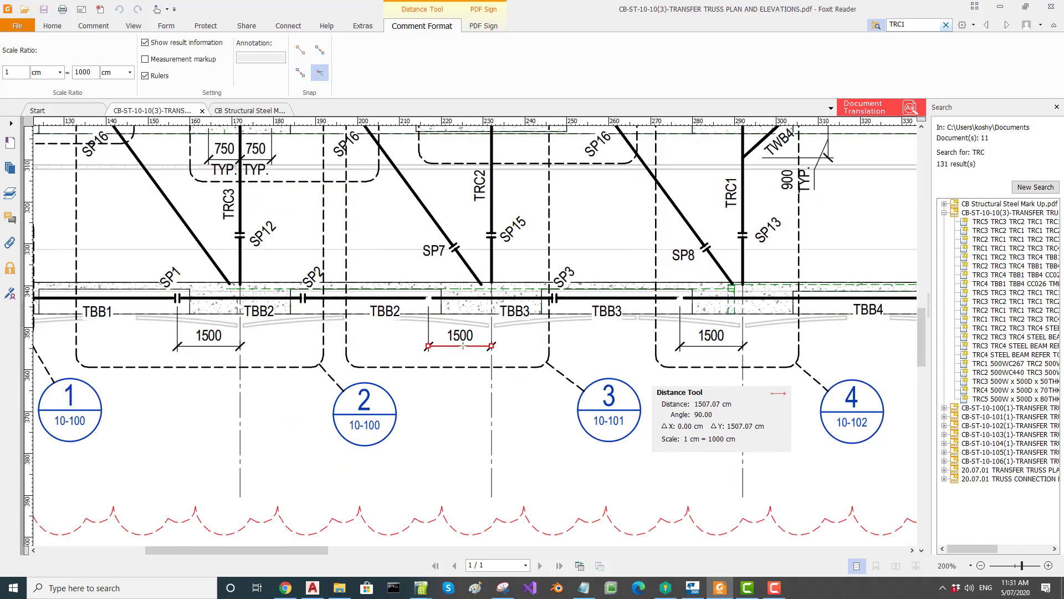
scroll(468, 351, down, 2)
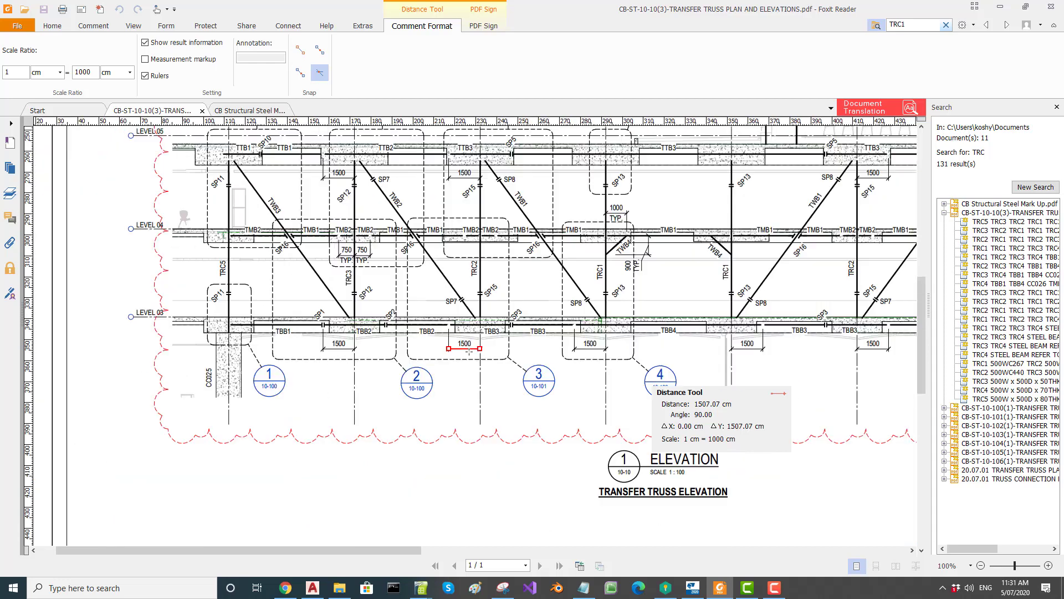
scroll(286, 413, down, 1)
scroll(284, 404, down, 1)
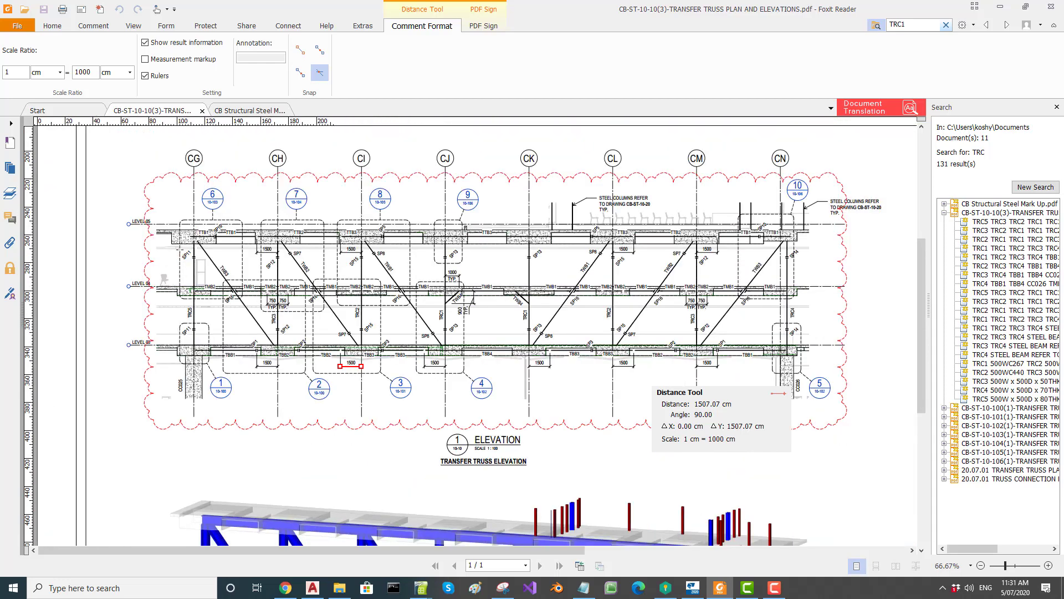
click(300, 50)
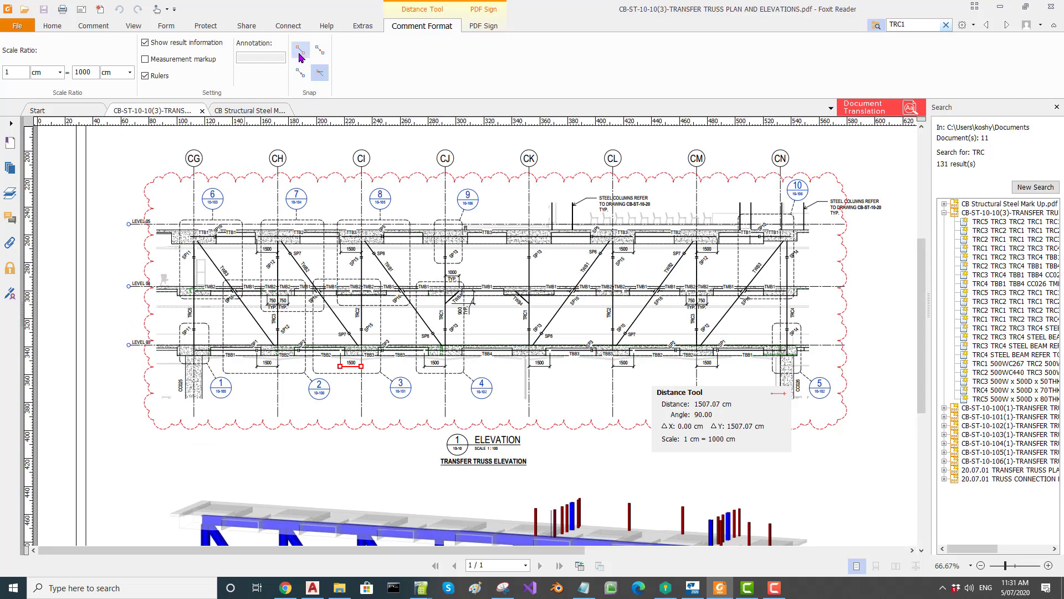
click(194, 259)
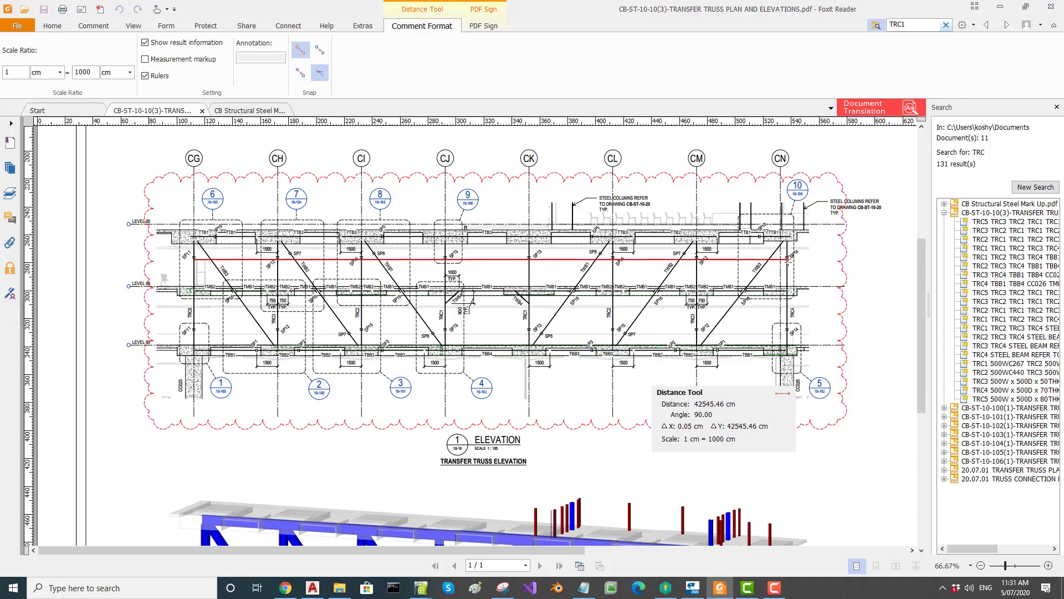
click(787, 259)
key(Delete)
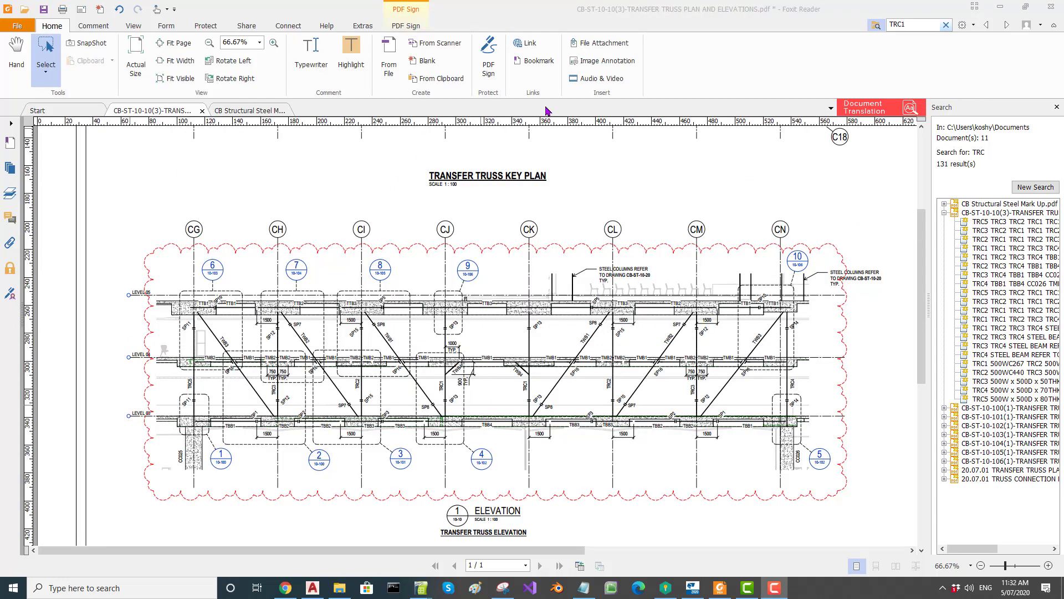
- Measure the area of a freehand rectangle about 125 mm long drawn beside the TRANSFER TRUSS KEY PLAN title, at a scale ratio of 1 mm = 1 mm
click(86, 28)
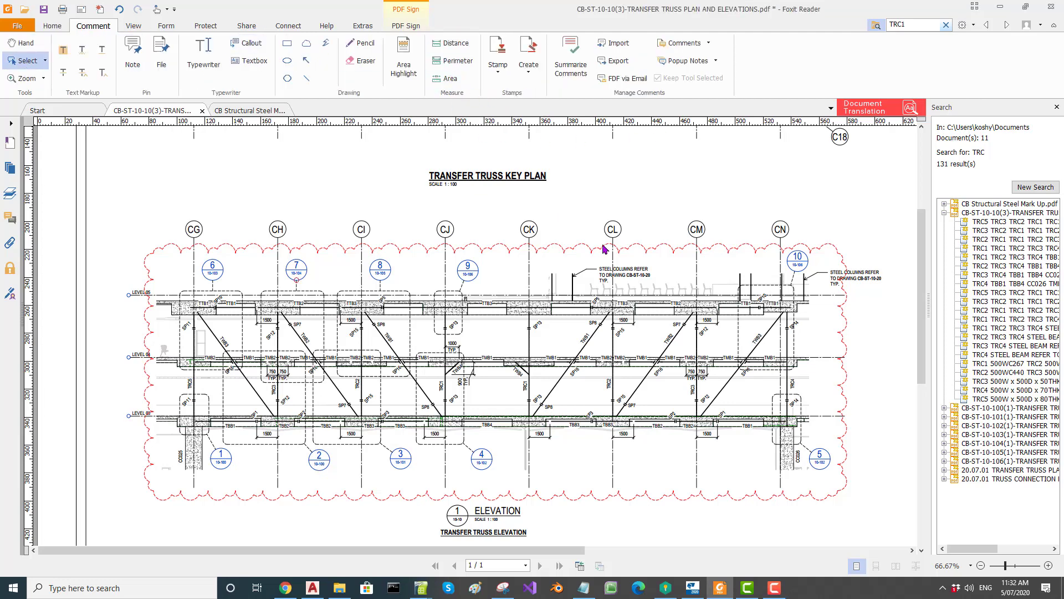
click(447, 79)
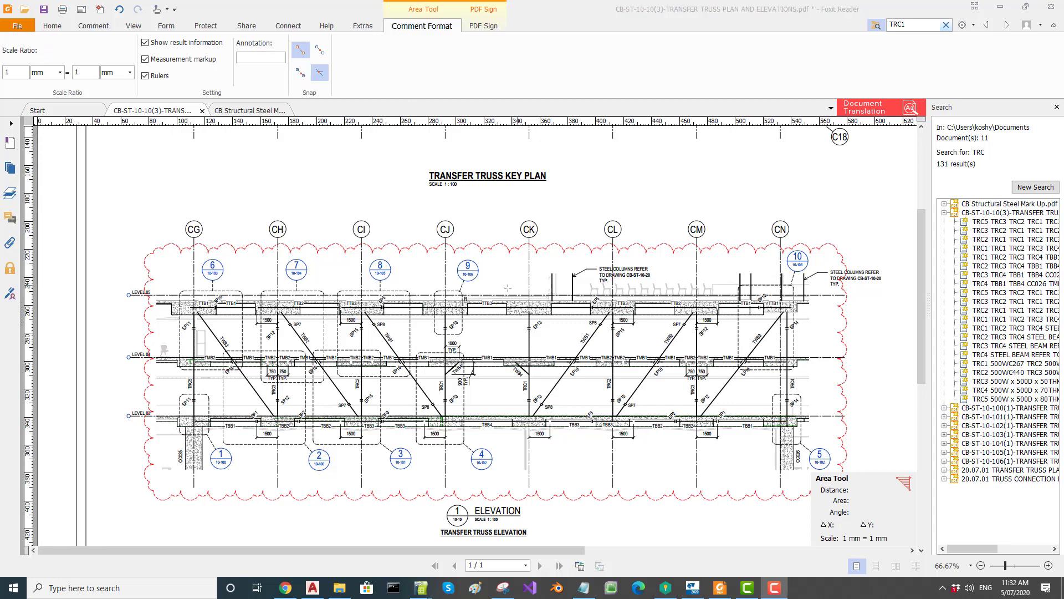
click(580, 163)
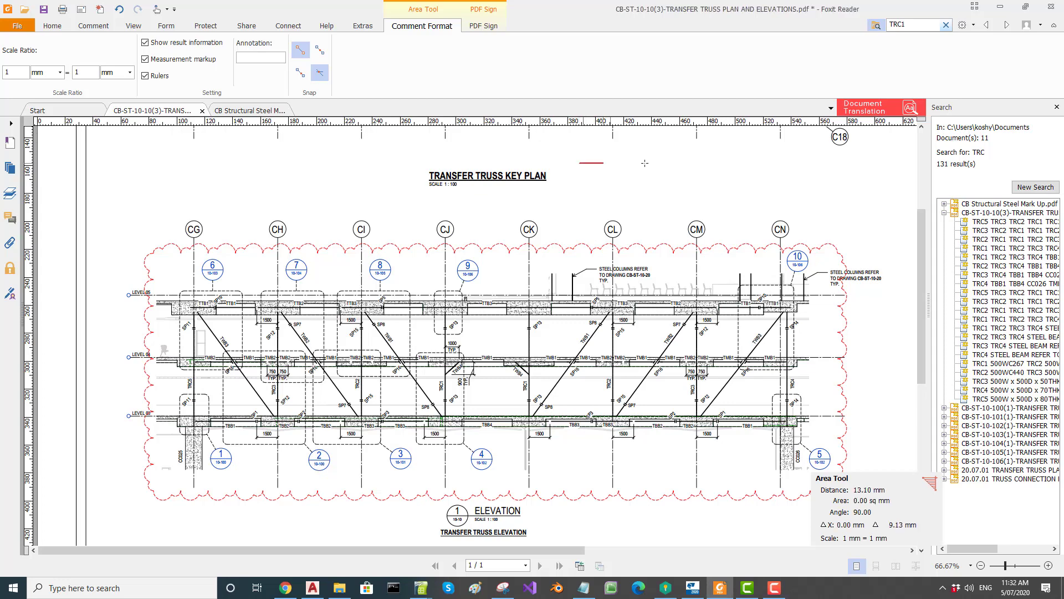
click(753, 163)
click(753, 203)
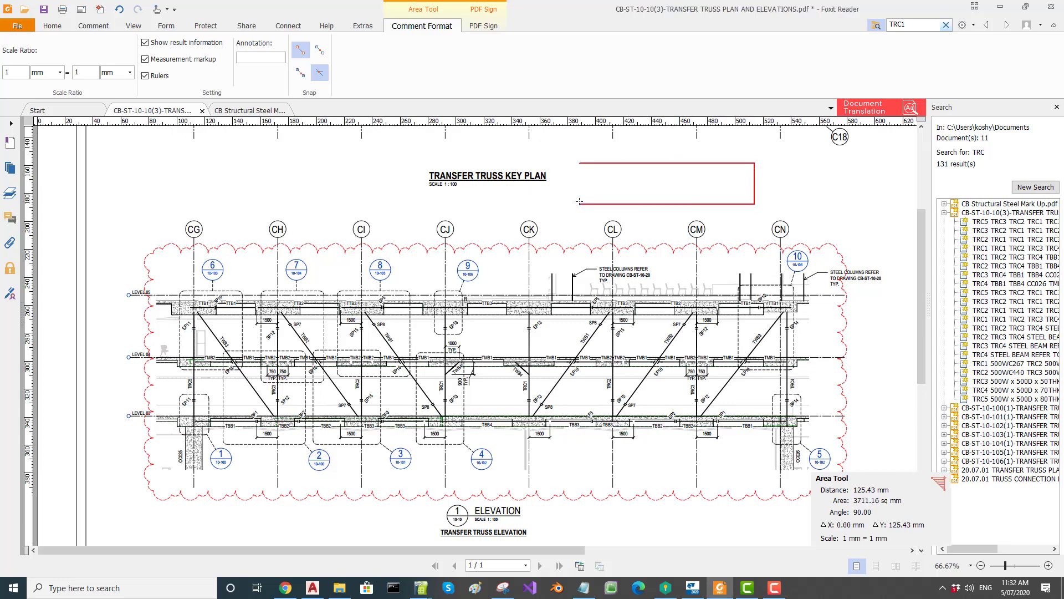
click(580, 204)
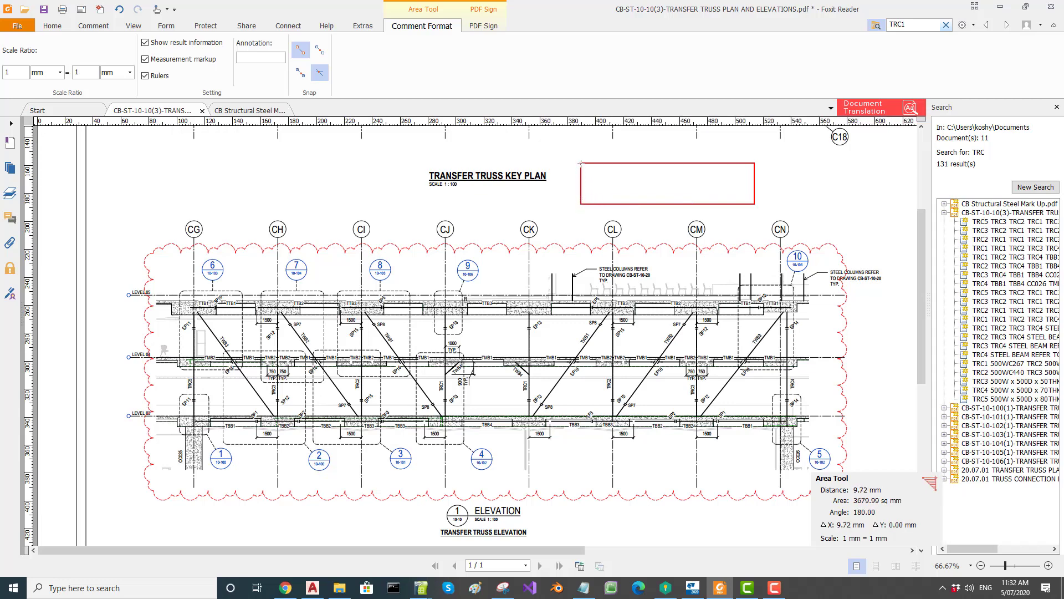
right_click(580, 163)
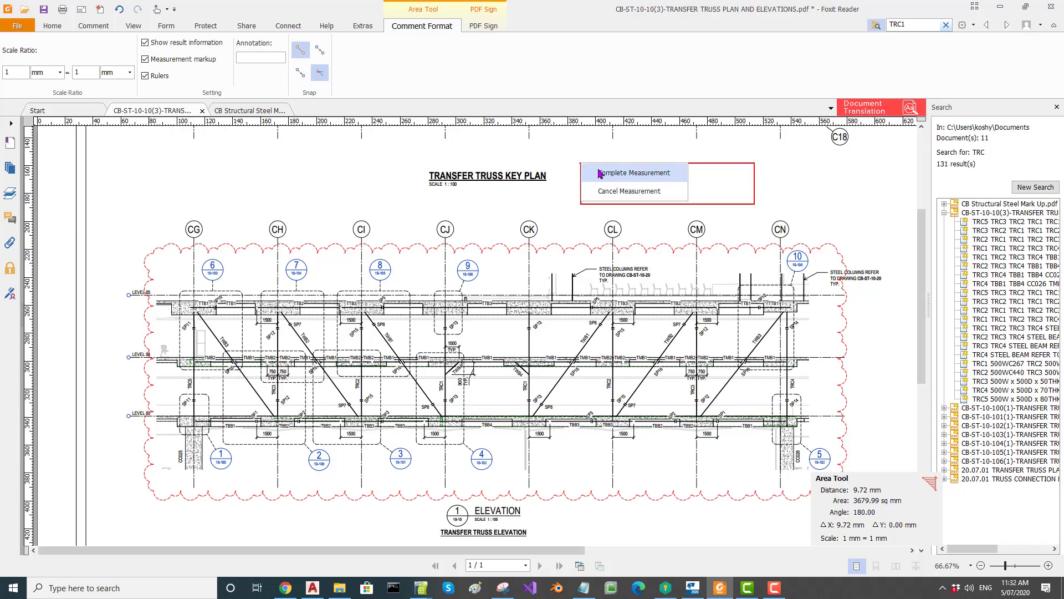
click(598, 169)
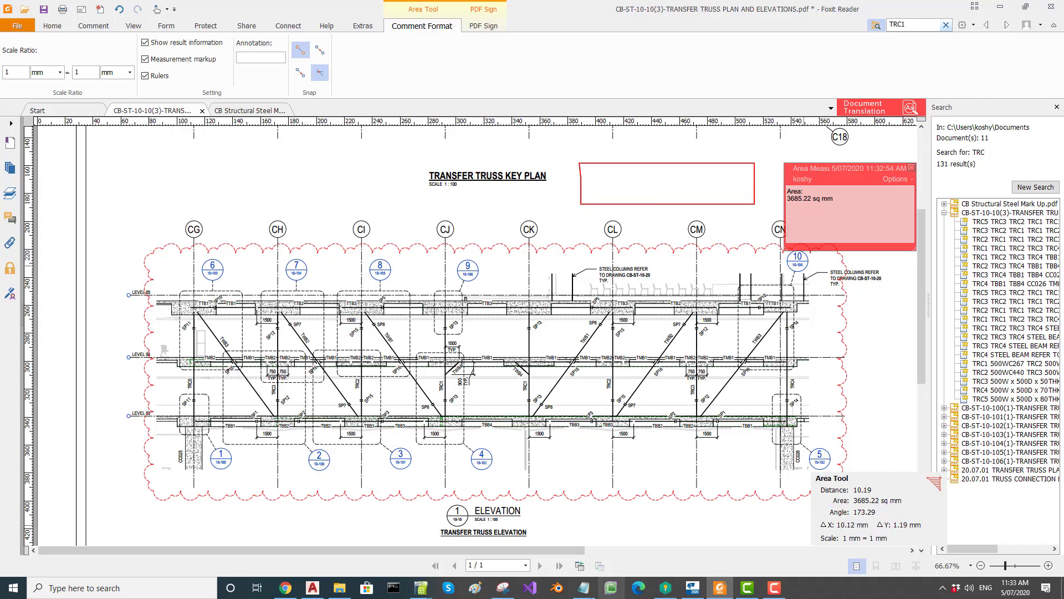
click(415, 588)
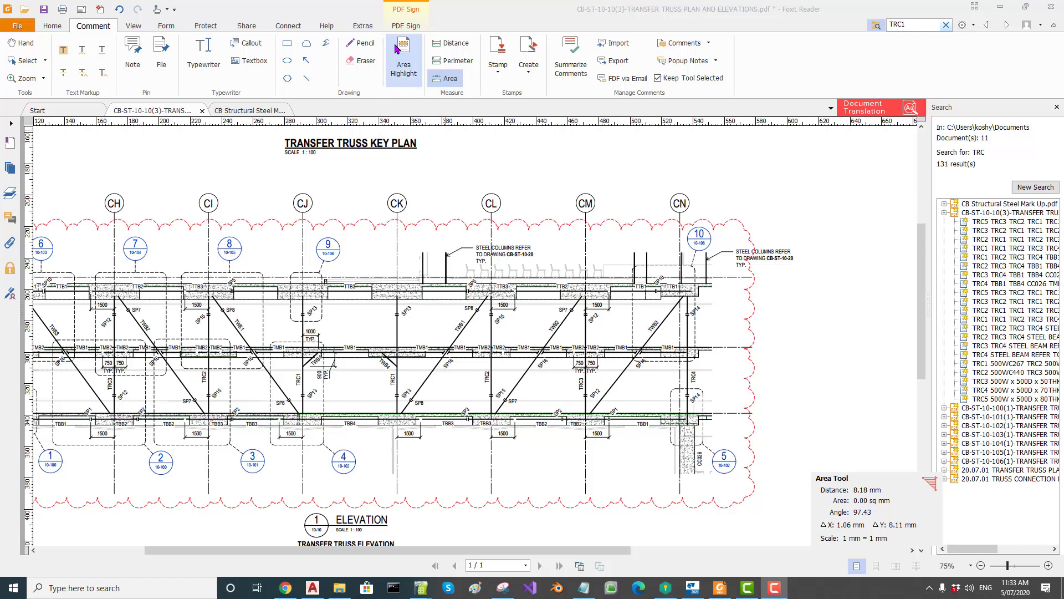
- Highlight the area around the CJ grid bubble, change its colour to bright green and save those highlight properties as default
click(404, 61)
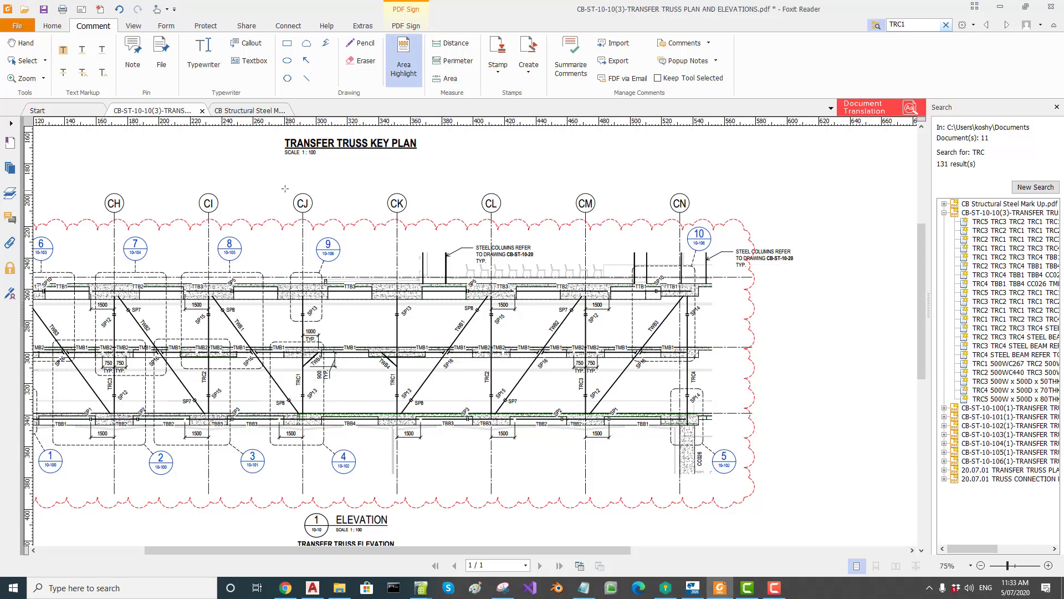
drag(284, 187, 335, 217)
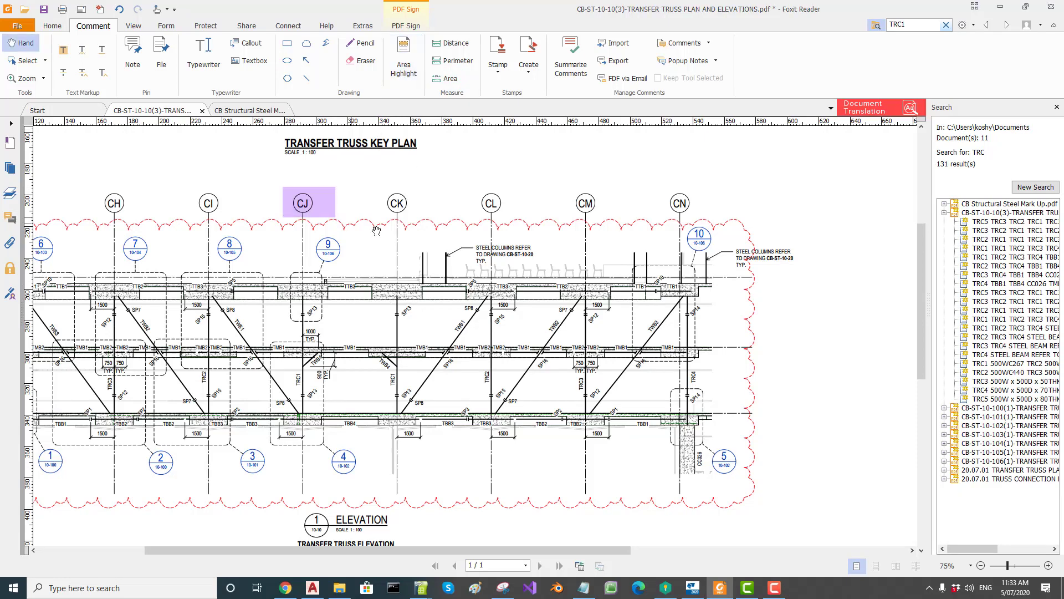
click(329, 208)
right_click(329, 208)
click(347, 213)
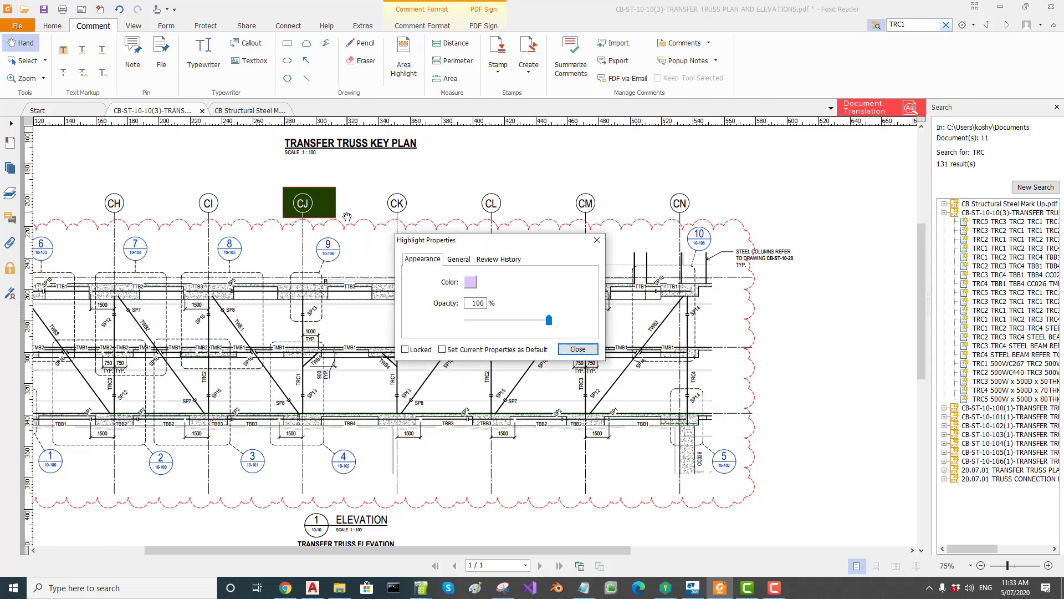
click(471, 283)
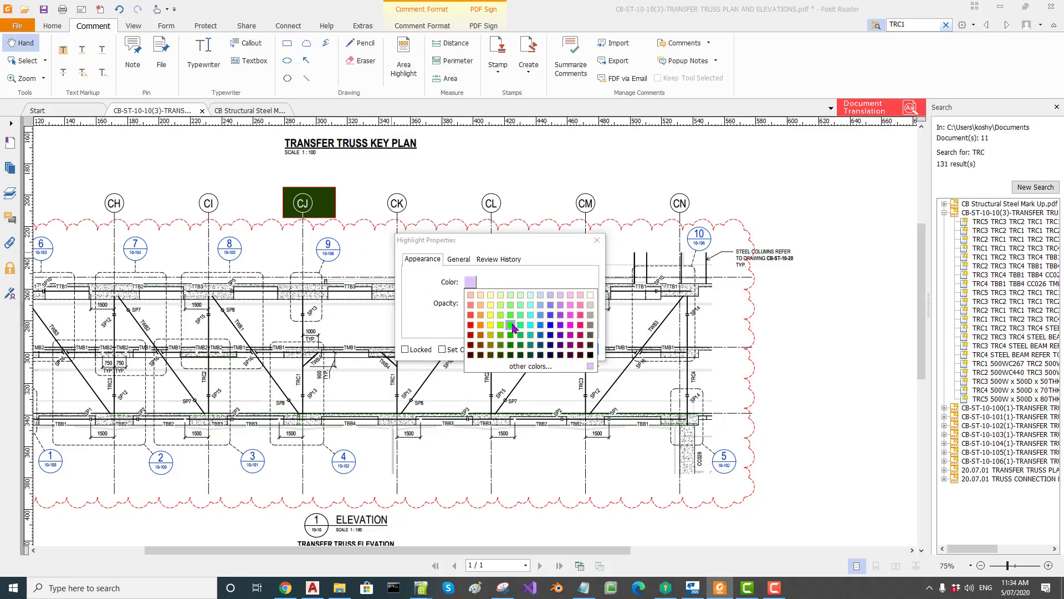
click(512, 326)
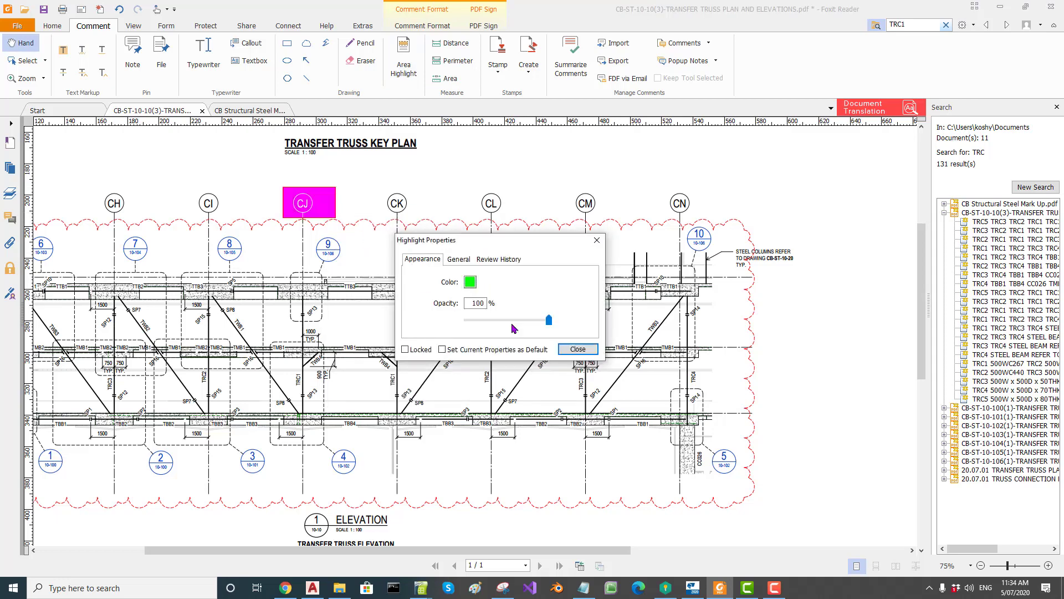
click(442, 349)
click(576, 349)
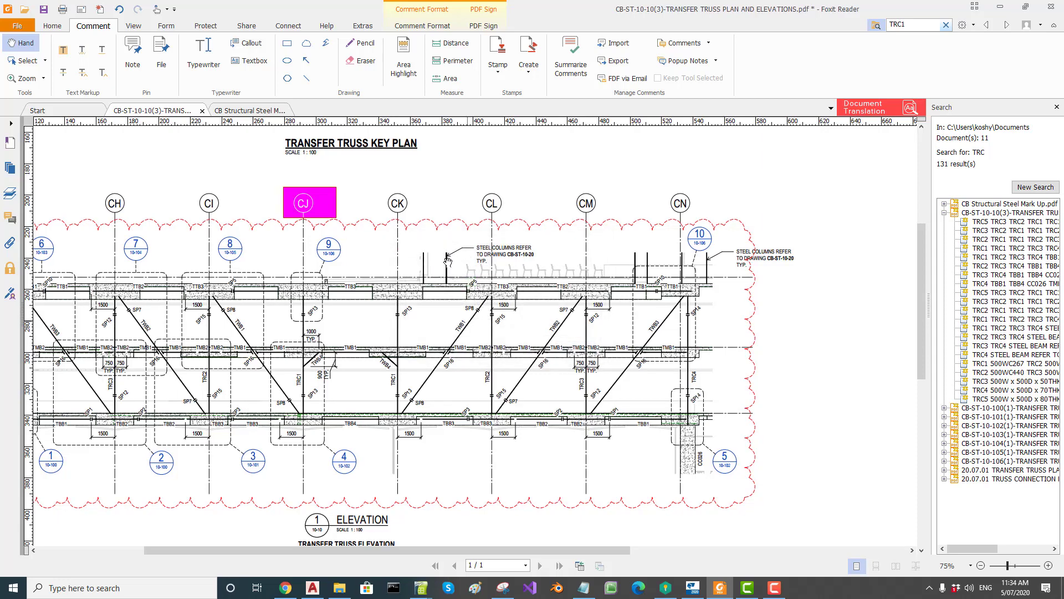
click(419, 171)
- Highlight an area above the CL grid bubble and add the typewriter text ADFASDF above the elevation near grid CM
click(403, 61)
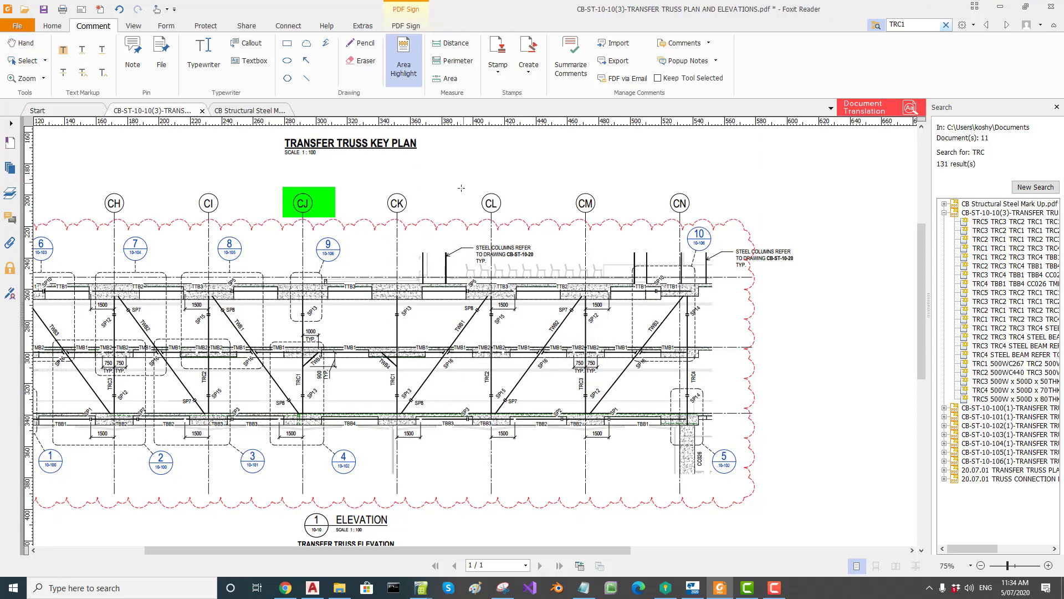
drag(438, 175, 504, 199)
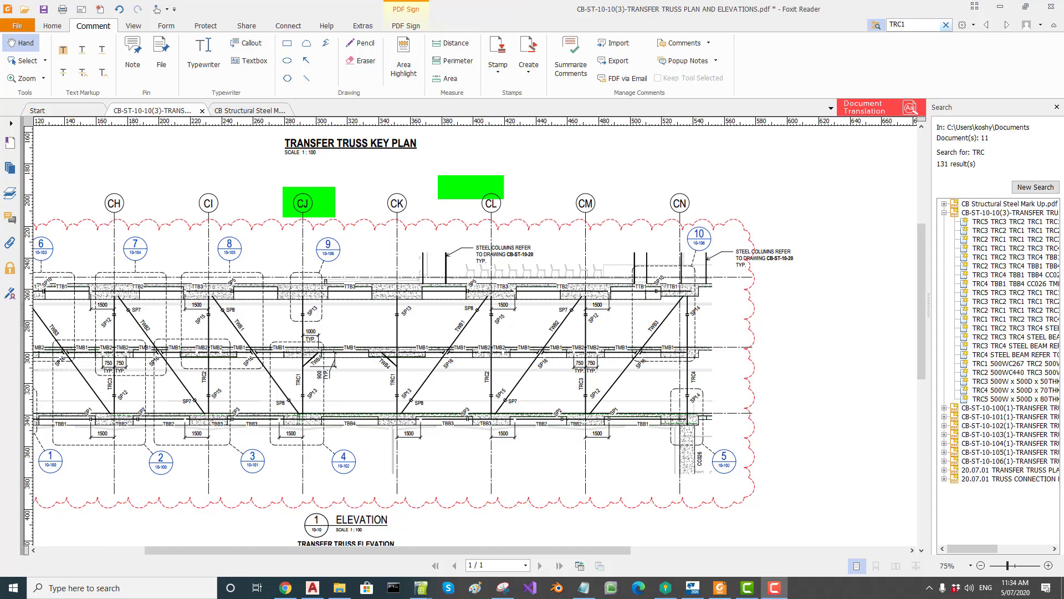
click(203, 55)
click(553, 177)
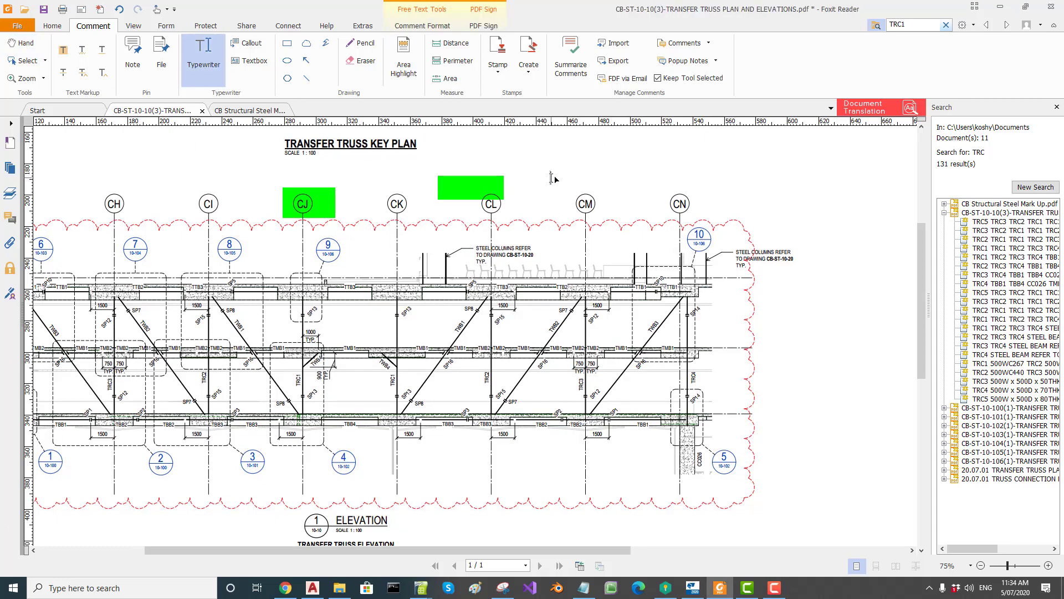
text(ADFASDF)
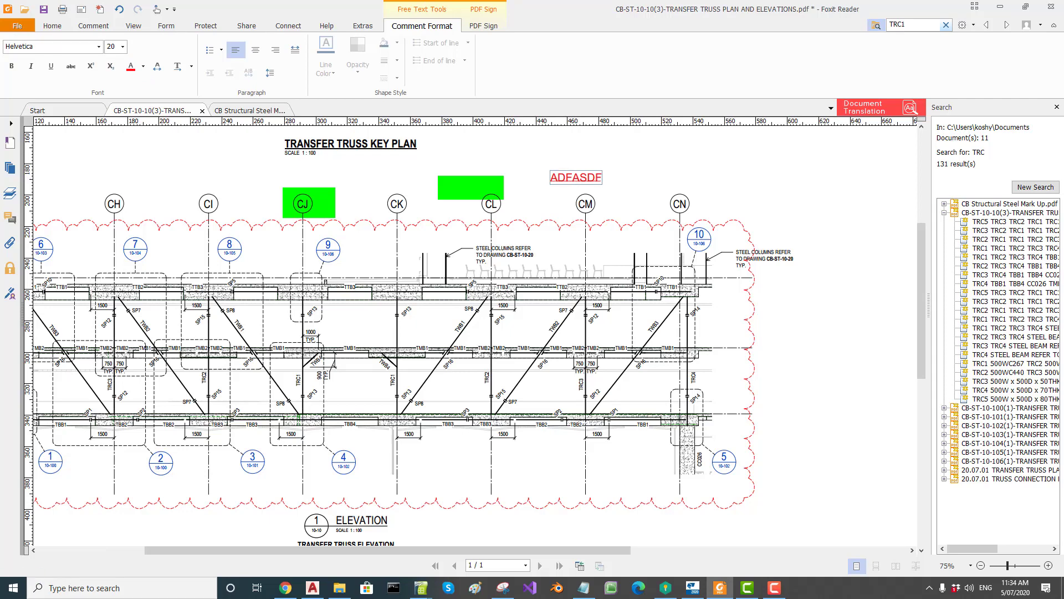
key(Escape)
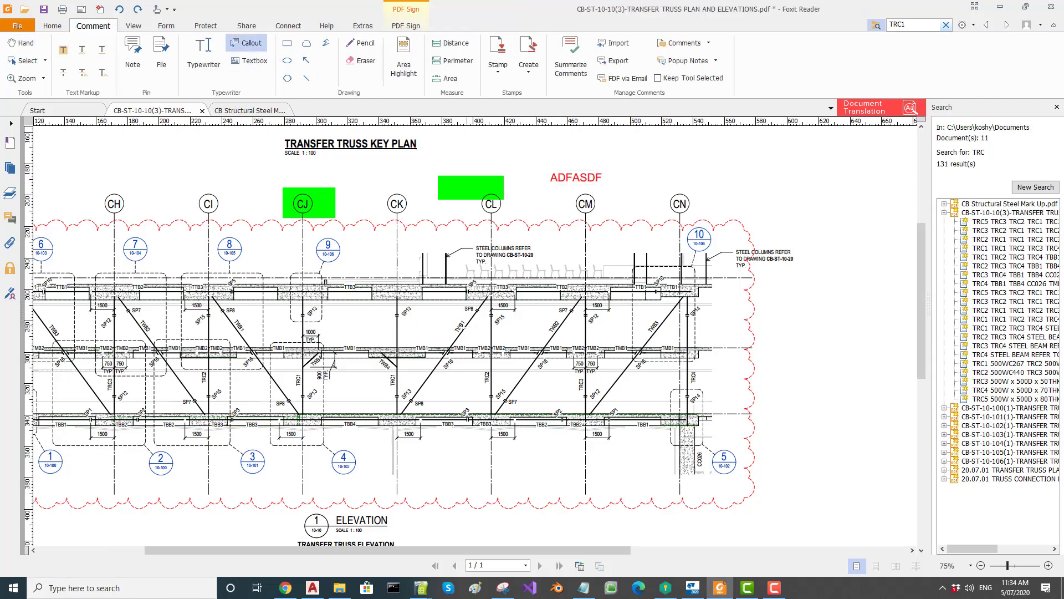
- Add a callout reading ZZDFADFA that points at the truss diagonal between grids CK and CL, and undo it
drag(453, 335, 544, 377)
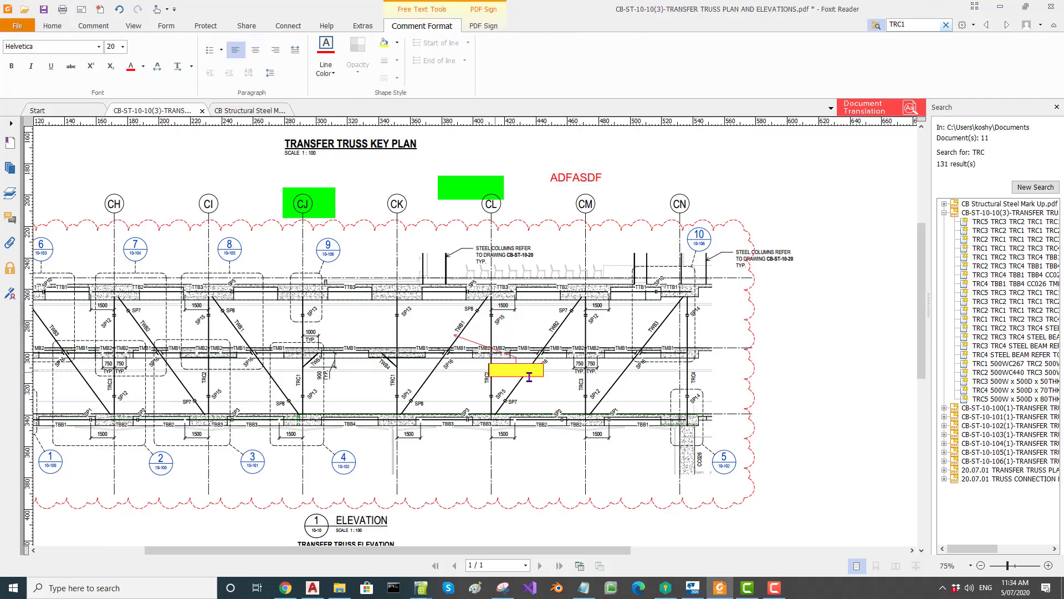
text(ZZDFADFA)
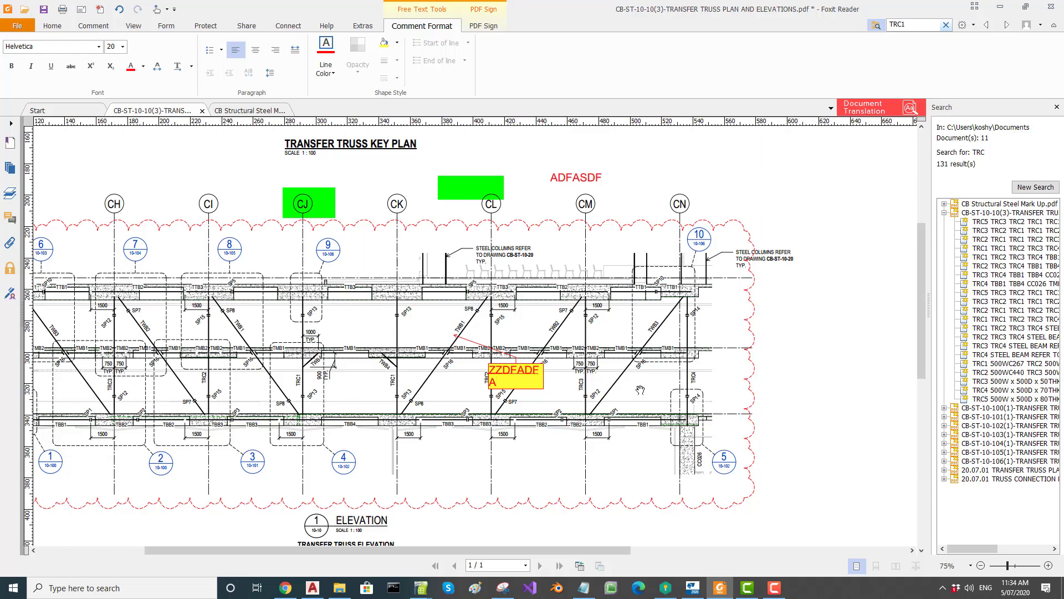
click(519, 373)
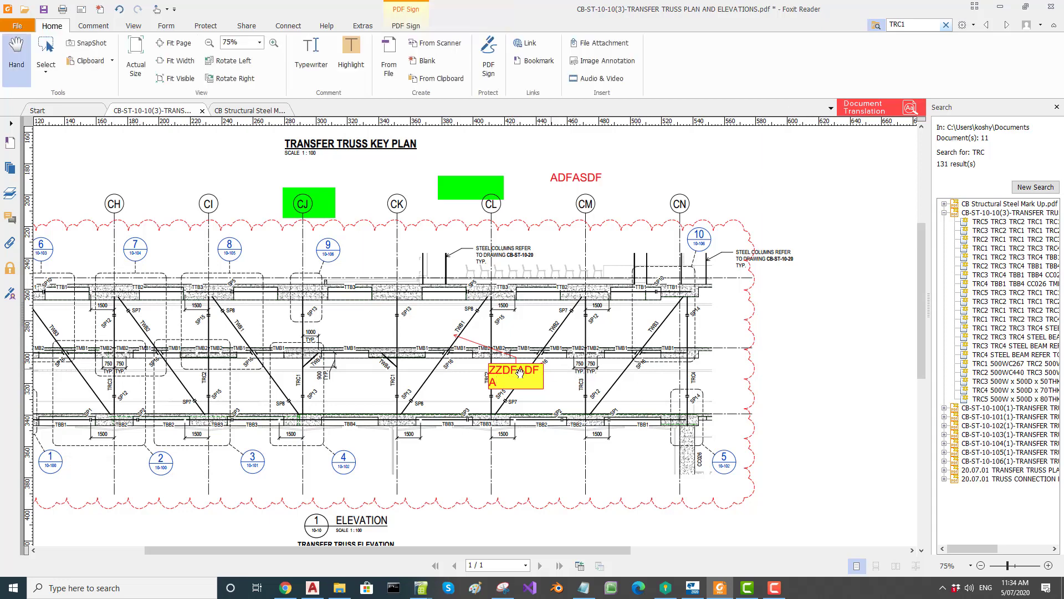
click(501, 372)
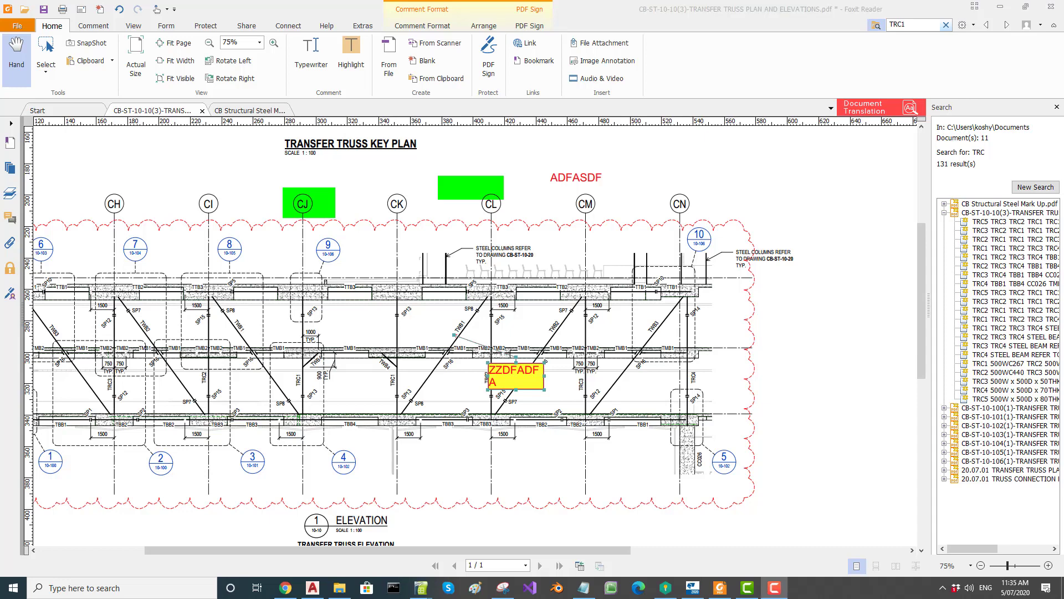
key(ctrl+z)
key(ctrl+z)
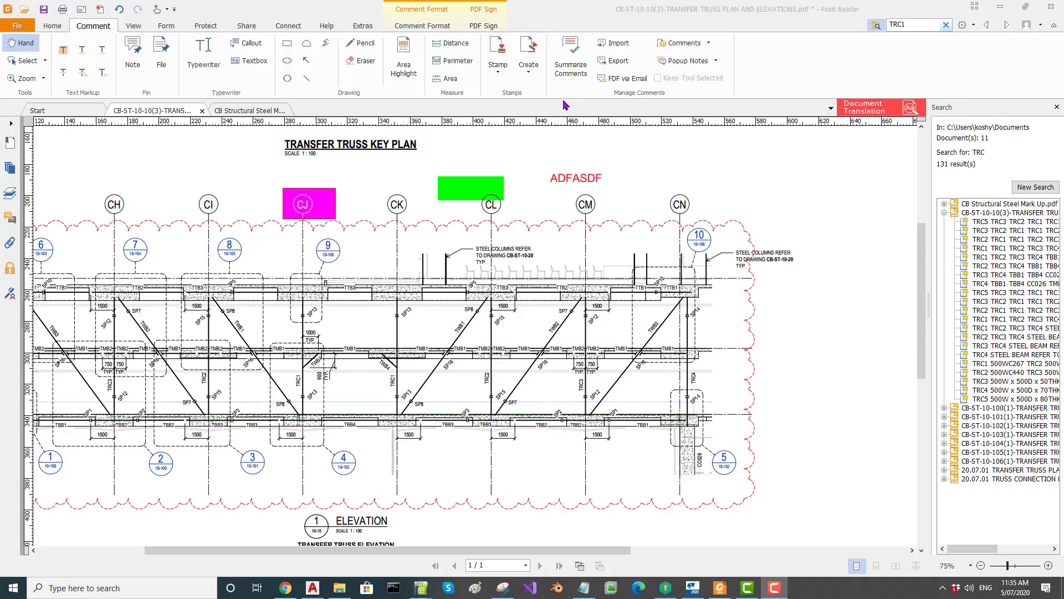
- Place the dynamic RECEIVED stamp beside the steel columns note between grids CL and CM
click(498, 72)
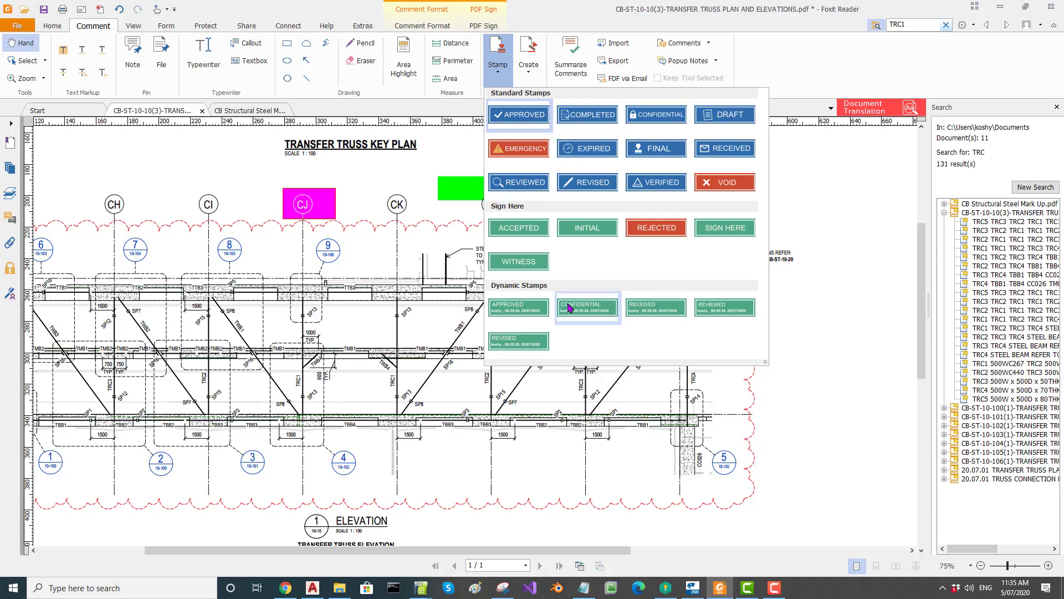
click(655, 307)
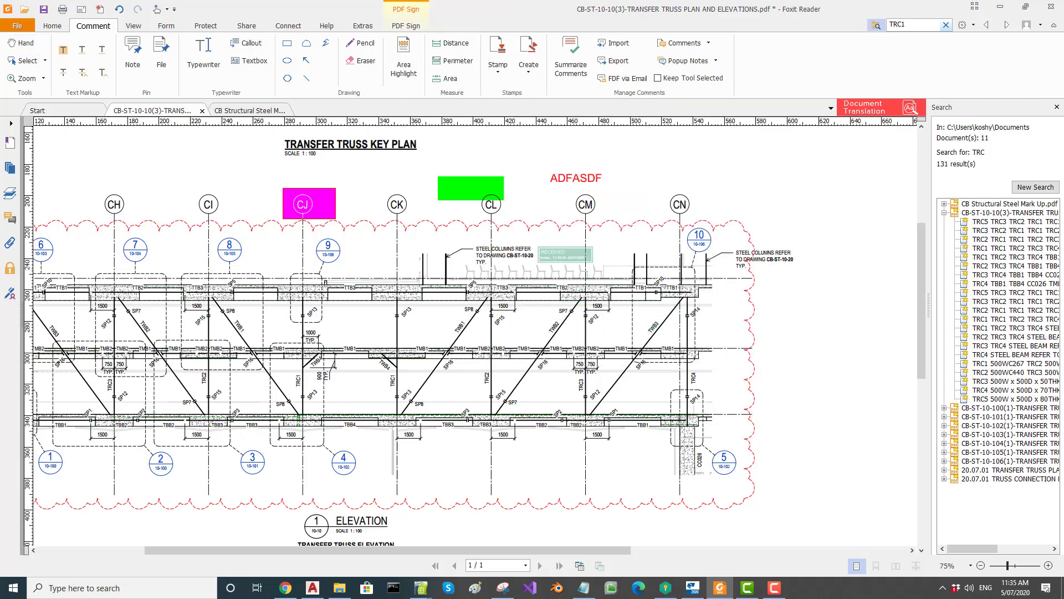
click(564, 251)
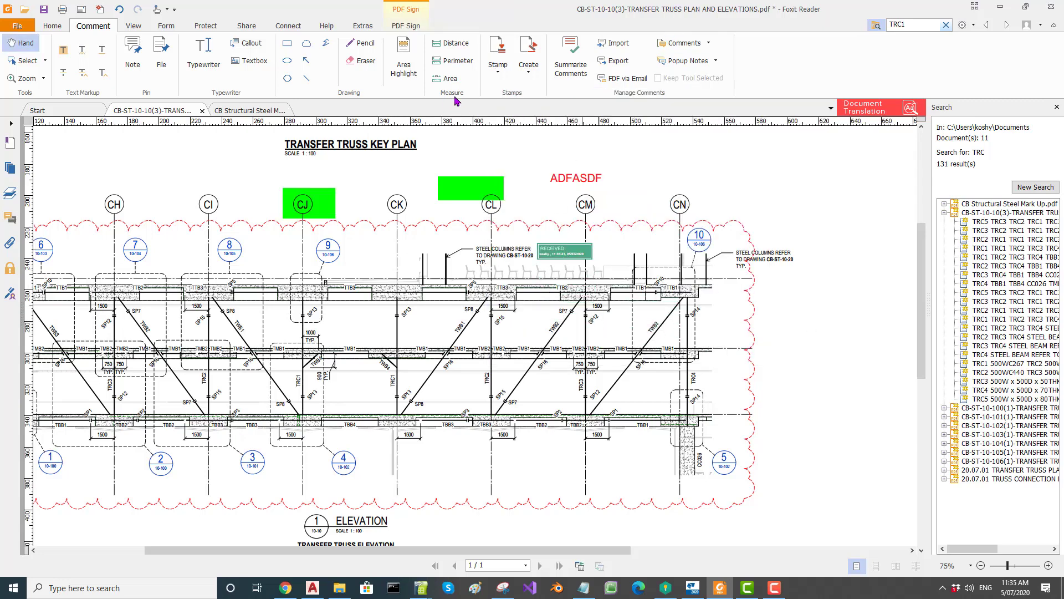
- Place the REJECTED stamp from the Sign Here set at the truss elevation's end, beside the CN column
click(500, 76)
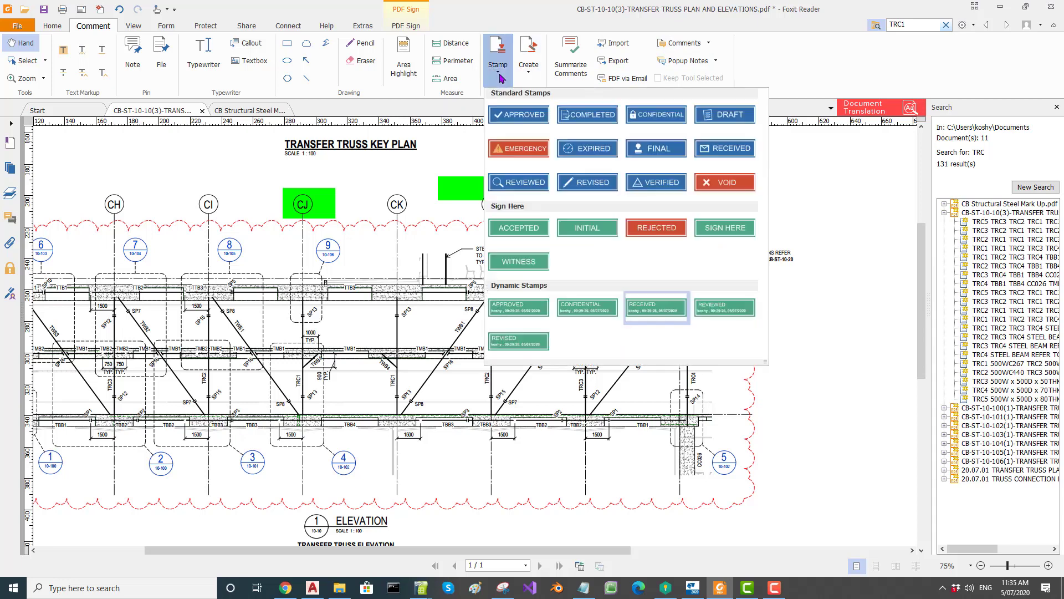
click(656, 227)
click(720, 378)
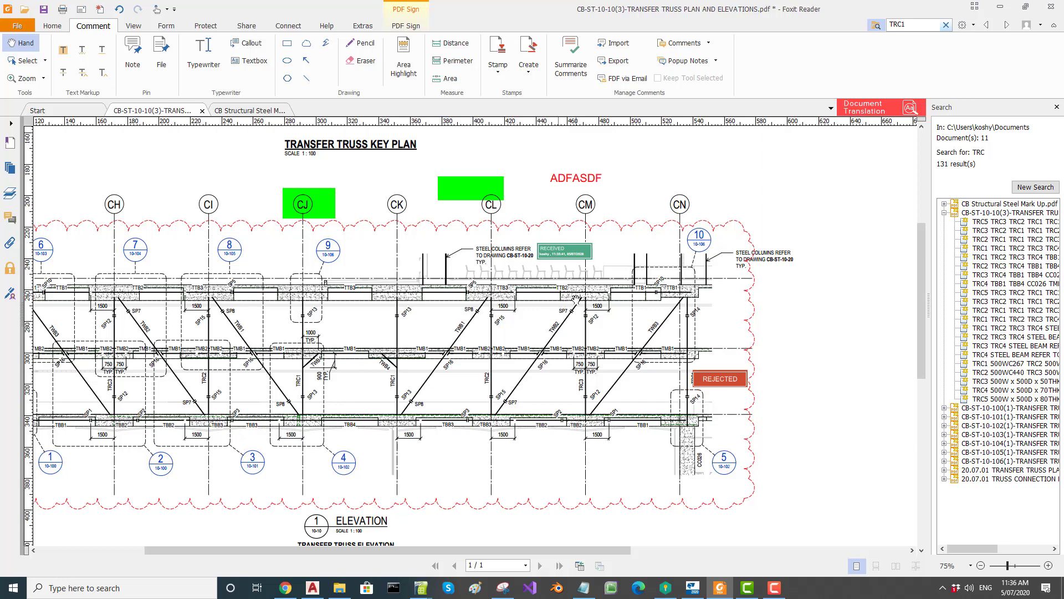
scroll(688, 280, down, 1)
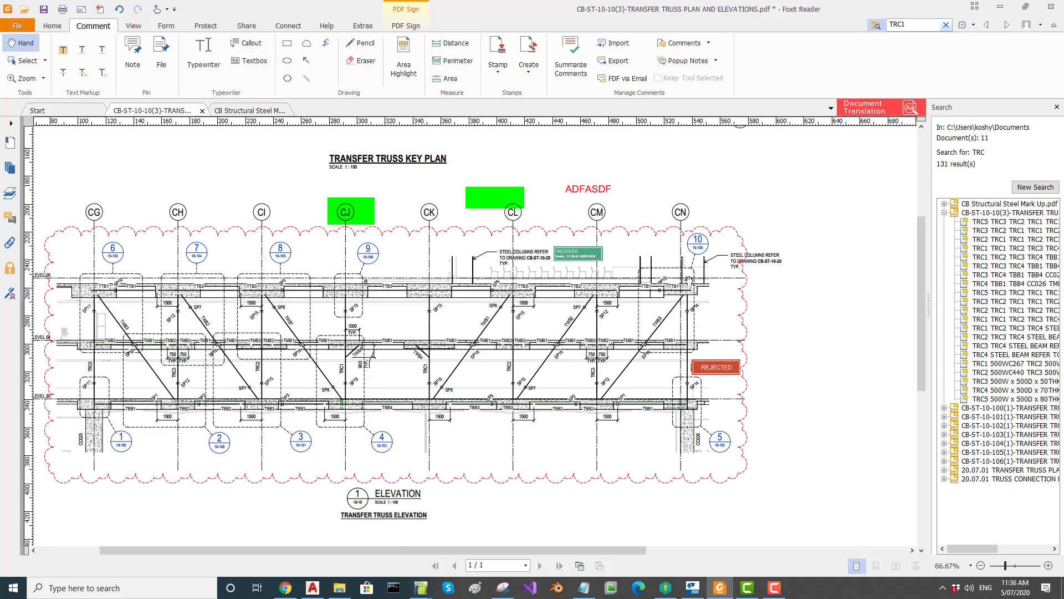
scroll(688, 280, down, 1)
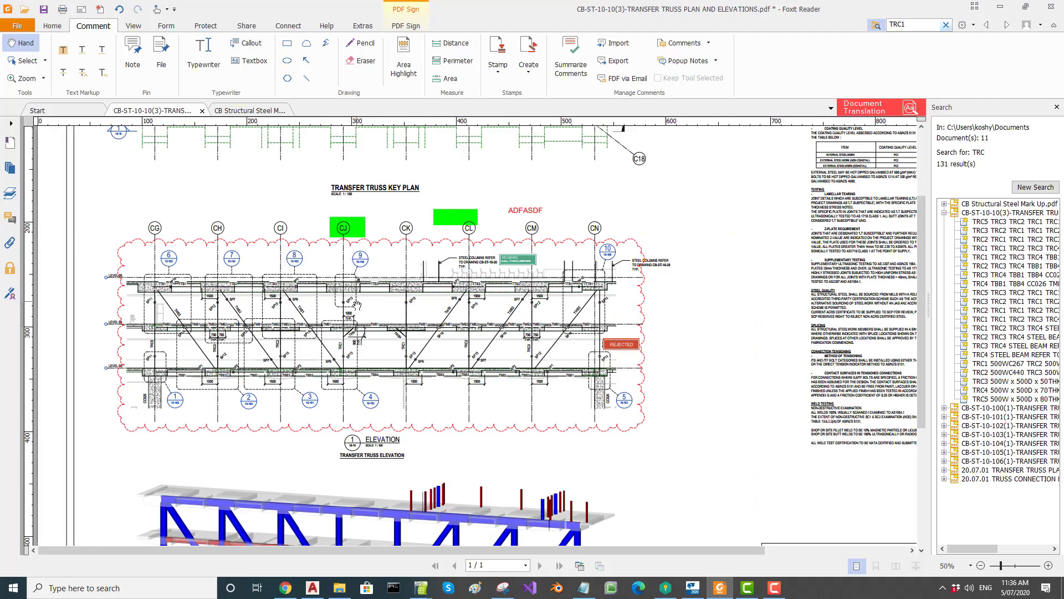
scroll(366, 310, up, 1)
scroll(438, 313, down, 1)
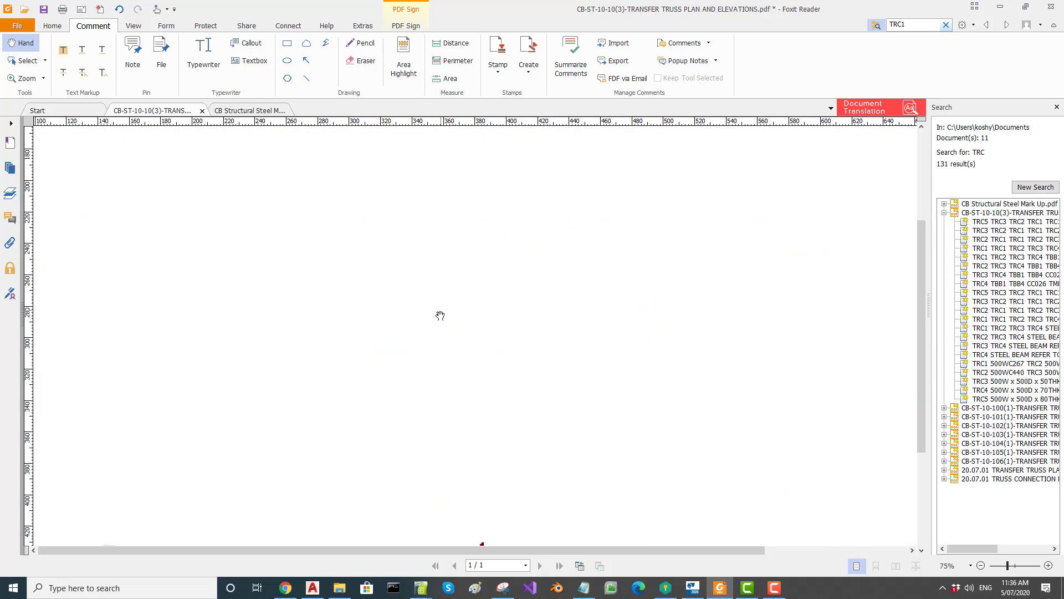